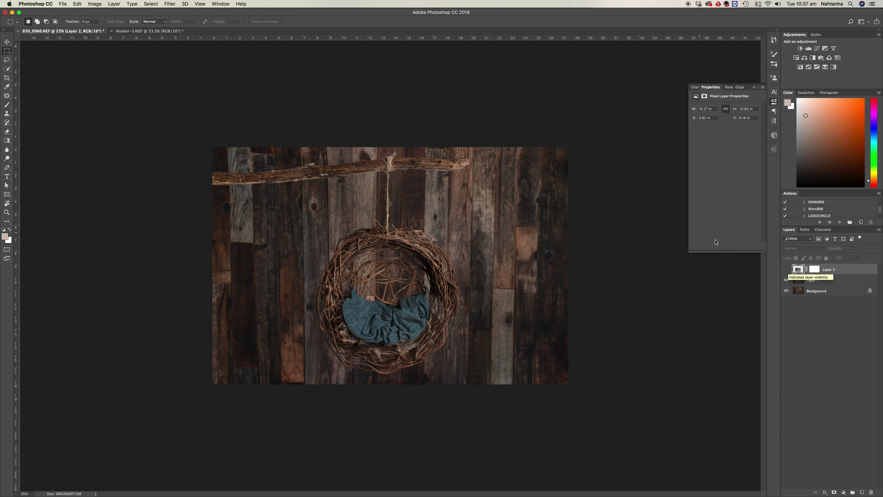
# Step: Delete the earlier pasted baby layer, glance at the newborn photo, and return to the nest document
pyautogui.press('Delete')
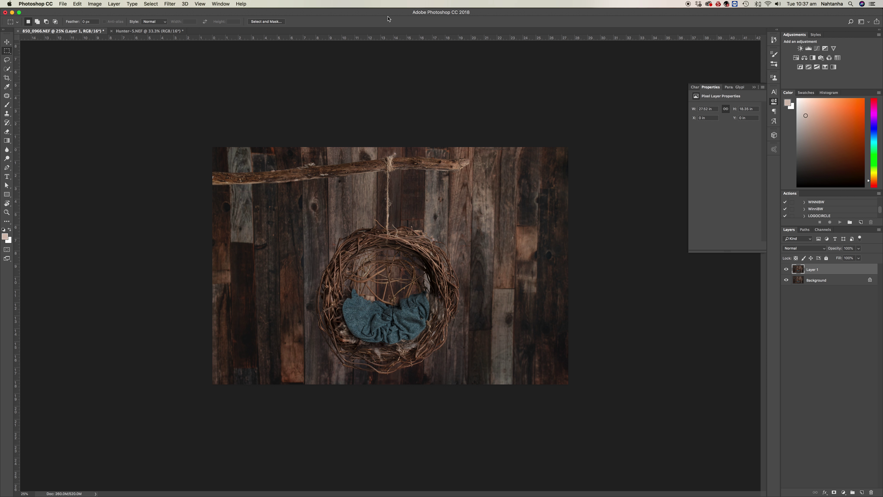
pyautogui.moveTo(207, 13)
pyautogui.mouseDown()
pyautogui.moveTo(209, 76)
pyautogui.moveTo(215, 13)
pyautogui.mouseUp()
pyautogui.click(148, 31)
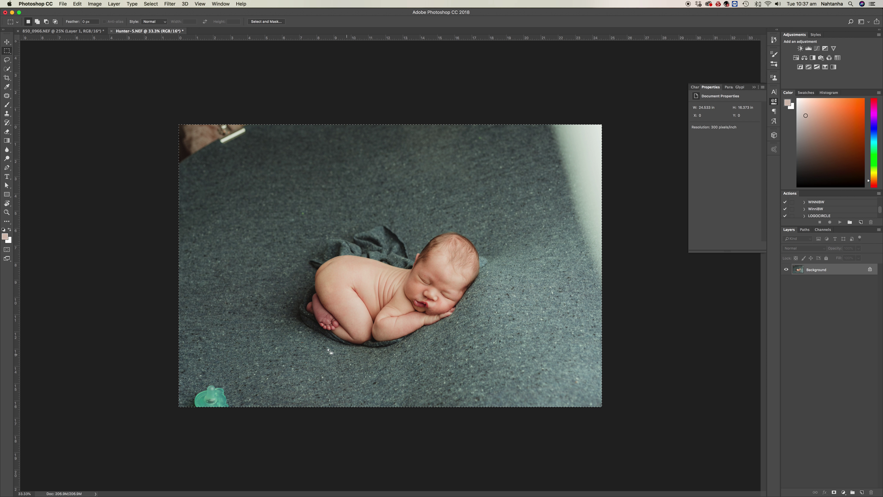
pyautogui.click(78, 32)
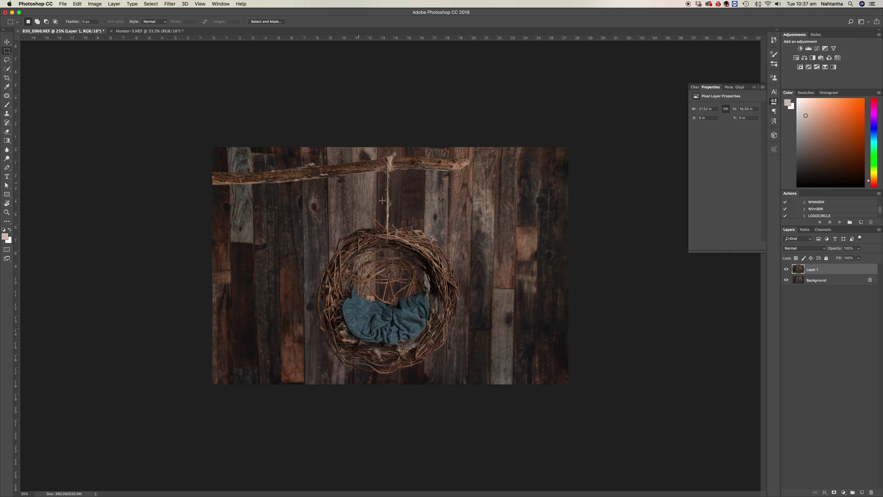
# Step: Select and copy the entire newborn photo in the Hunter-5 document
pyautogui.click(136, 31)
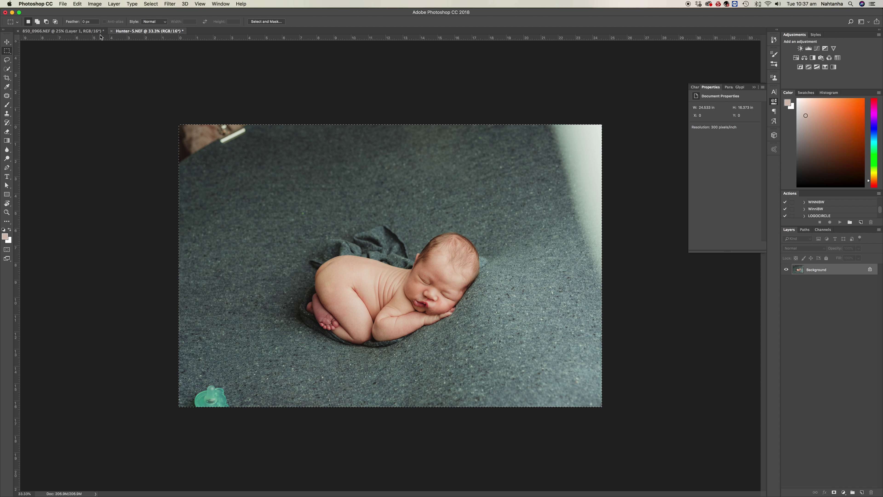
pyautogui.click(156, 112)
pyautogui.moveTo(159, 112); pyautogui.dragTo(643, 417)
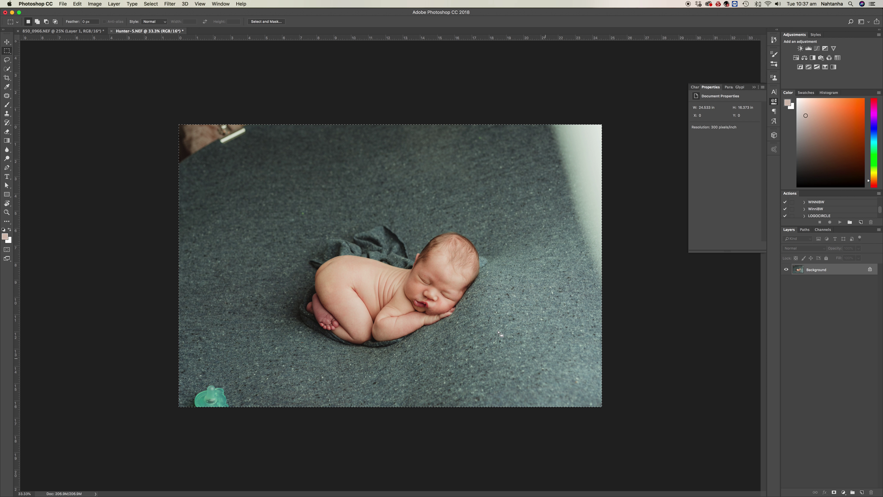
pyautogui.click(77, 3)
pyautogui.click(83, 53)
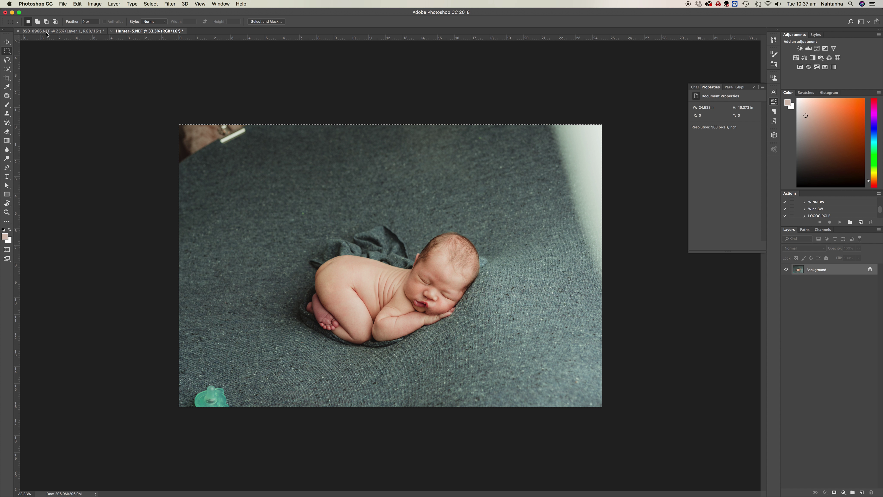
# Step: Paste the photo into the nest document, add a layer mask, and lower its opacity to 61%
pyautogui.click(69, 30)
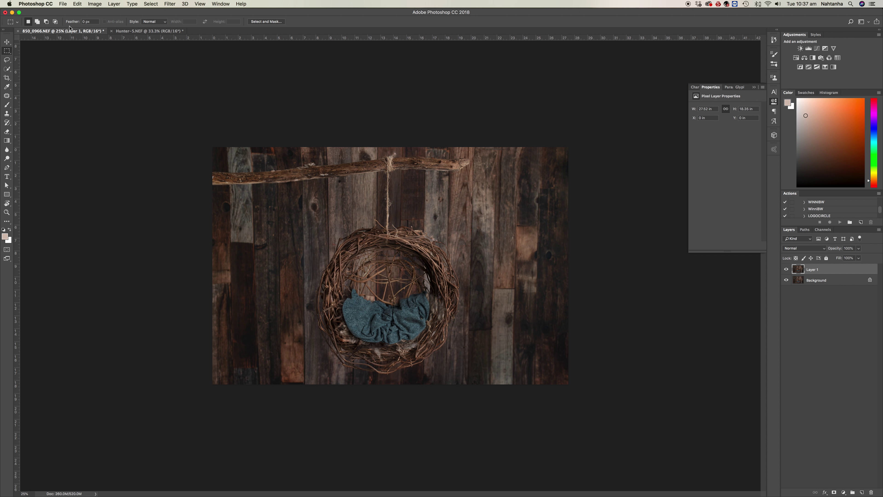
pyautogui.click(77, 3)
pyautogui.click(84, 66)
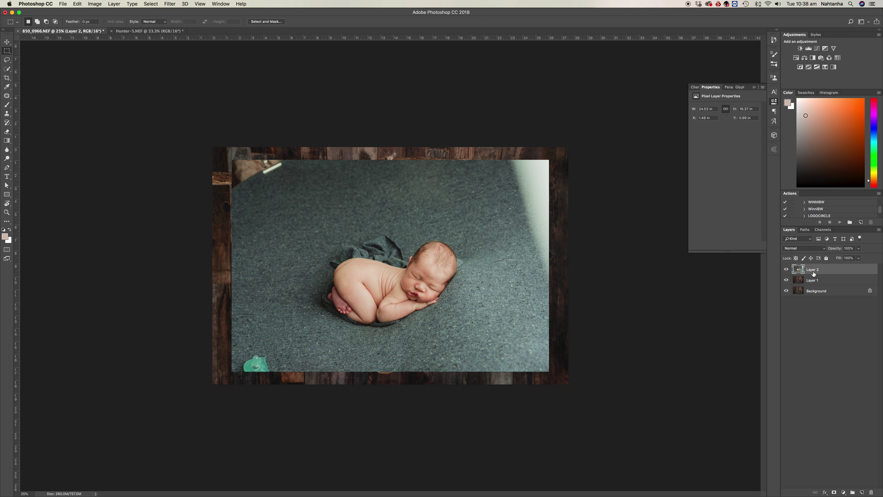
pyautogui.click(834, 492)
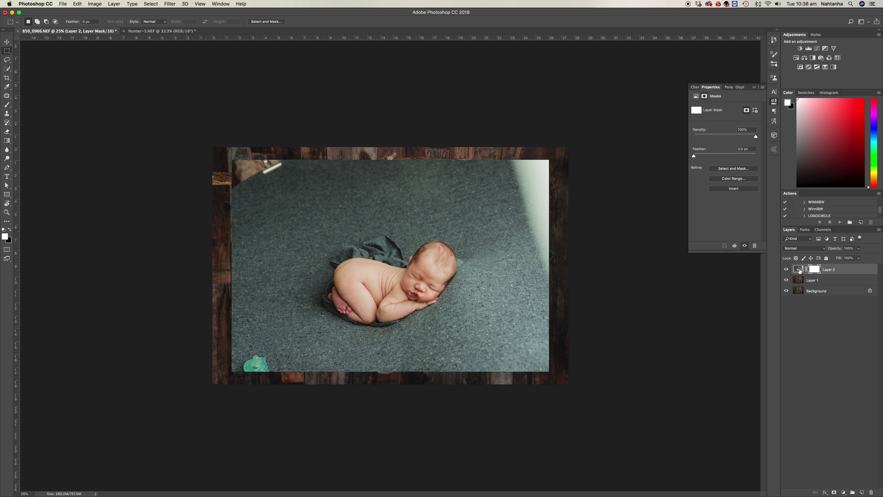
pyautogui.click(799, 269)
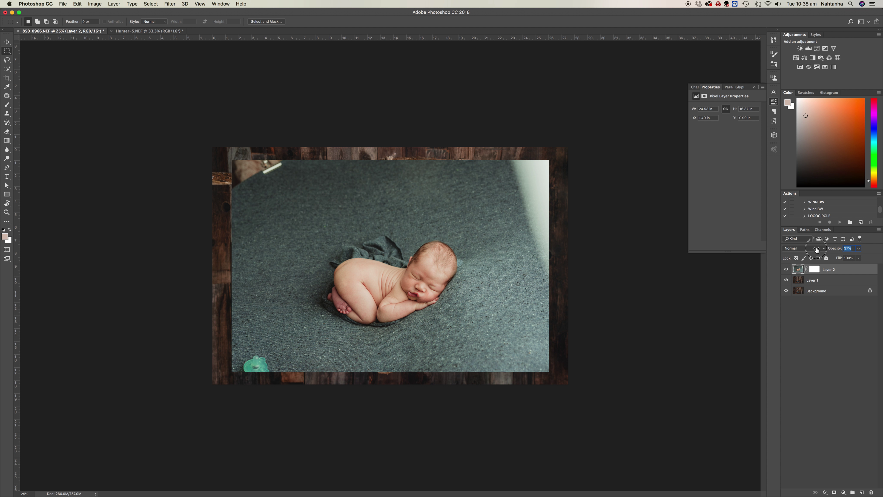
pyautogui.moveTo(834, 248)
pyautogui.mouseDown()
pyautogui.moveTo(815, 249)
pyautogui.moveTo(822, 251)
pyautogui.mouseUp()
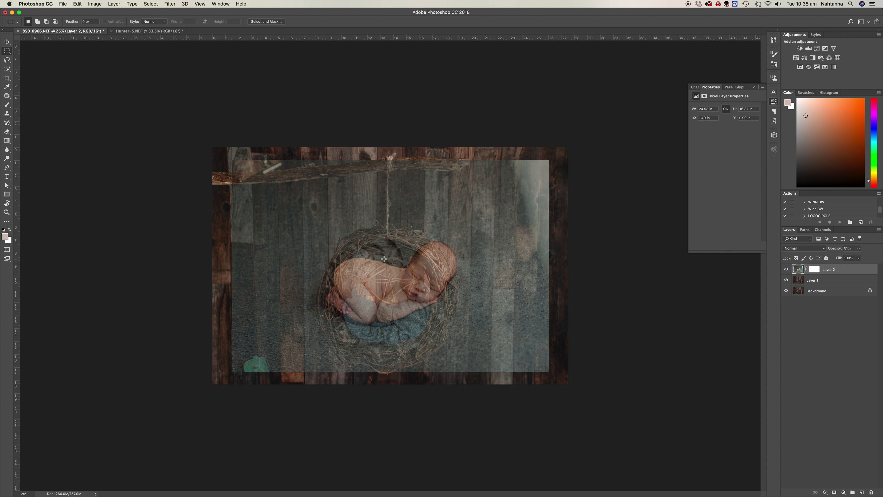
# Step: Free-transform the newborn photo to about 58% over the nest, then restore 100% opacity
pyautogui.press('super+t')
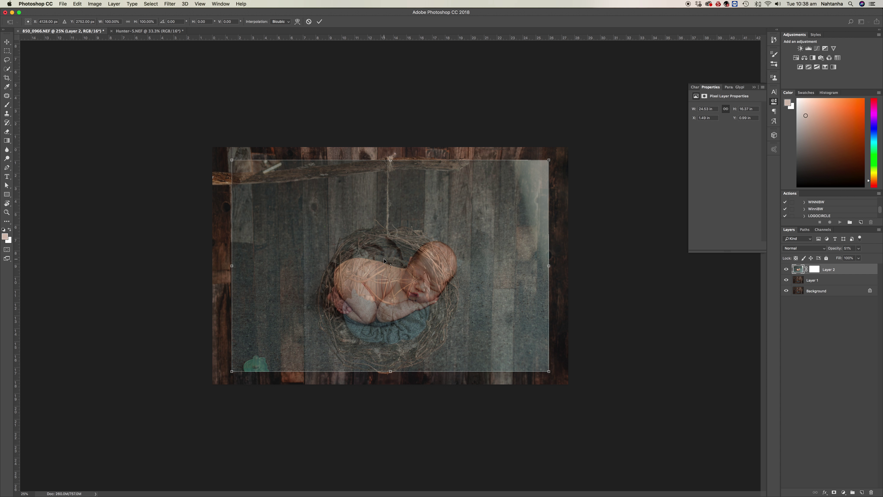
pyautogui.moveTo(231, 160); pyautogui.dragTo(349, 237)
pyautogui.moveTo(397, 274); pyautogui.dragTo(336, 273)
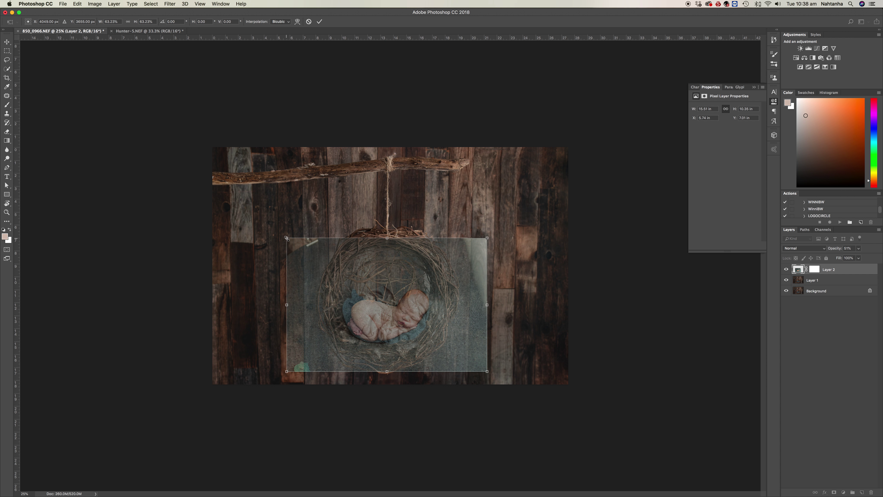
pyautogui.moveTo(286, 238); pyautogui.dragTo(328, 258)
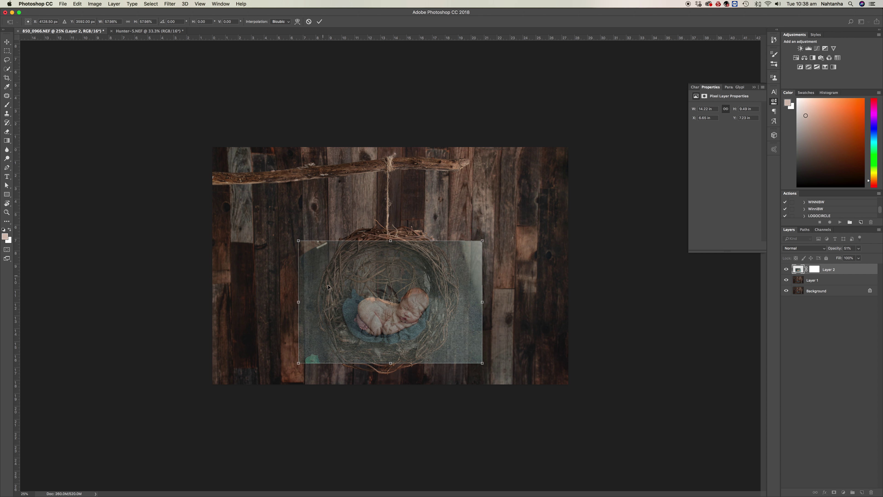
pyautogui.moveTo(323, 294)
pyautogui.mouseDown()
pyautogui.moveTo(321, 278)
pyautogui.moveTo(332, 298)
pyautogui.mouseUp()
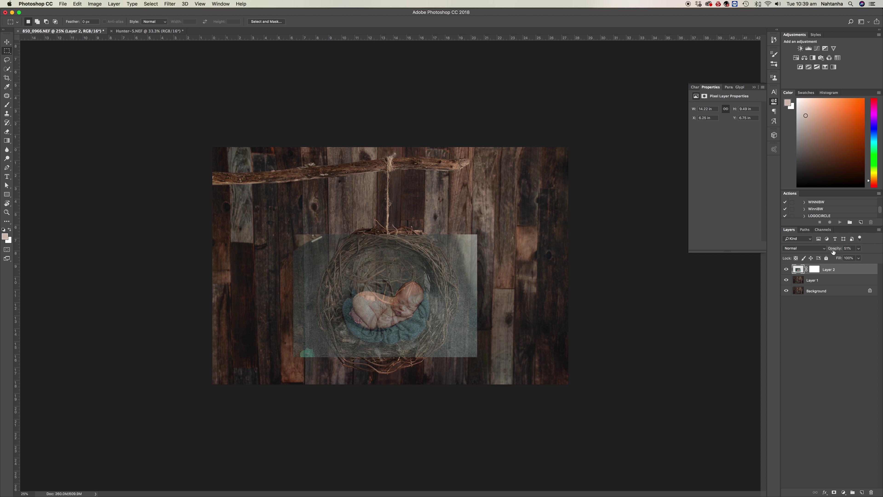
pyautogui.moveTo(833, 248); pyautogui.dragTo(864, 253)
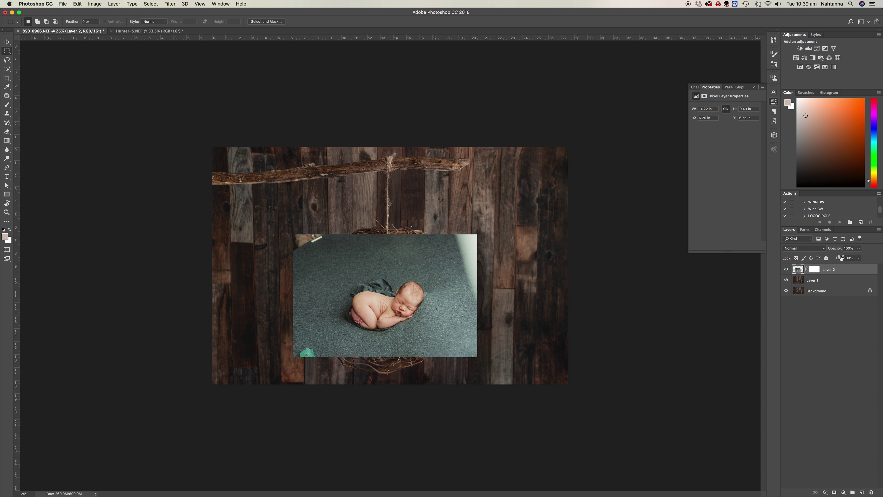
# Step: Invert Layer 2's mask to black and paint the baby back with a 300 px white brush
pyautogui.click(814, 271)
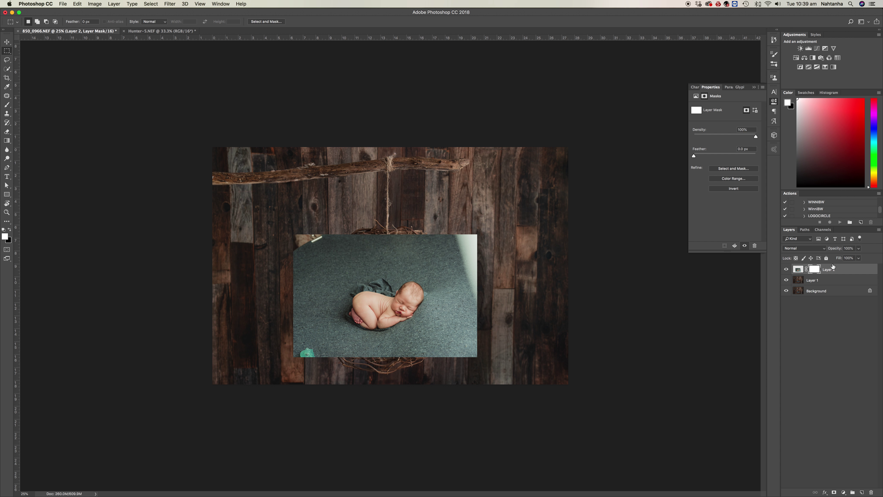
pyautogui.press('super+i')
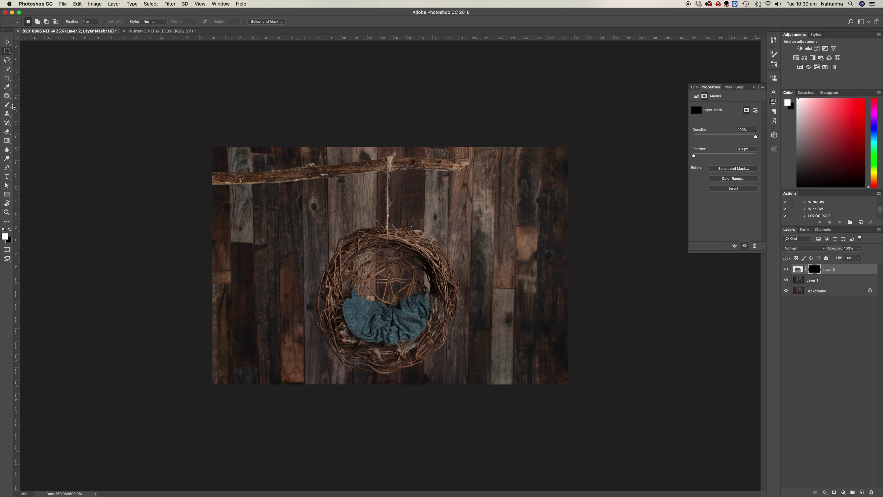
pyautogui.click(7, 105)
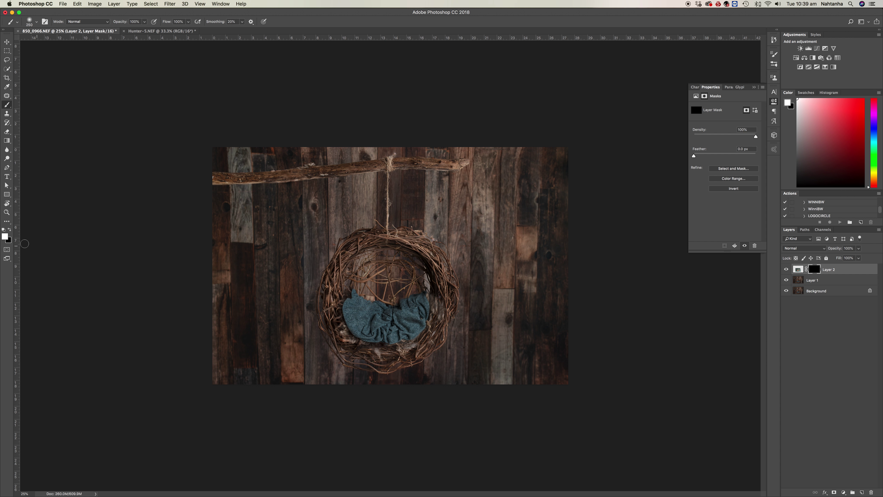
pyautogui.press(']')
pyautogui.moveTo(391, 307)
pyautogui.mouseDown()
pyautogui.moveTo(402, 292)
pyautogui.moveTo(410, 308)
pyautogui.moveTo(404, 292)
pyautogui.moveTo(420, 303)
pyautogui.moveTo(406, 292)
pyautogui.moveTo(421, 294)
pyautogui.moveTo(397, 295)
pyautogui.moveTo(422, 298)
pyautogui.moveTo(409, 284)
pyautogui.moveTo(417, 293)
pyautogui.moveTo(404, 319)
pyautogui.moveTo(411, 313)
pyautogui.moveTo(363, 323)
pyautogui.moveTo(394, 318)
pyautogui.moveTo(358, 319)
pyautogui.moveTo(389, 323)
pyautogui.moveTo(349, 308)
pyautogui.moveTo(367, 326)
pyautogui.moveTo(356, 298)
pyautogui.moveTo(353, 312)
pyautogui.moveTo(364, 294)
pyautogui.moveTo(398, 302)
pyautogui.moveTo(363, 315)
pyautogui.moveTo(379, 325)
pyautogui.mouseUp()
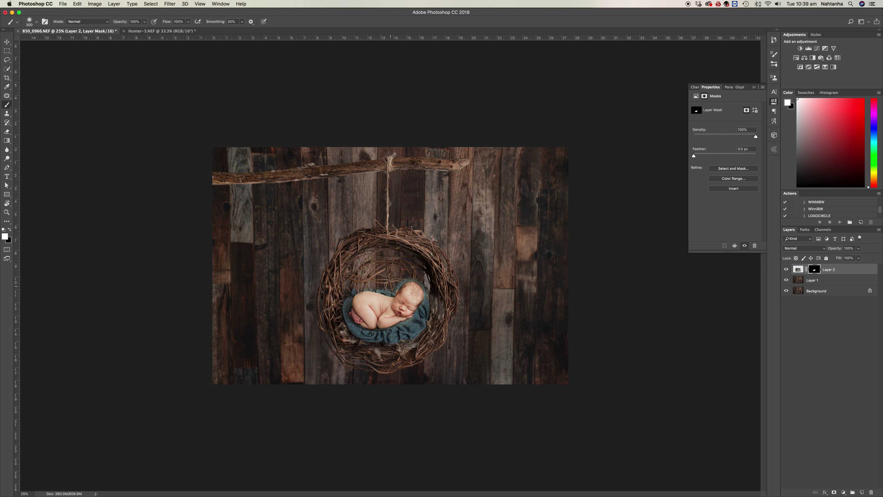
pyautogui.press('\\')
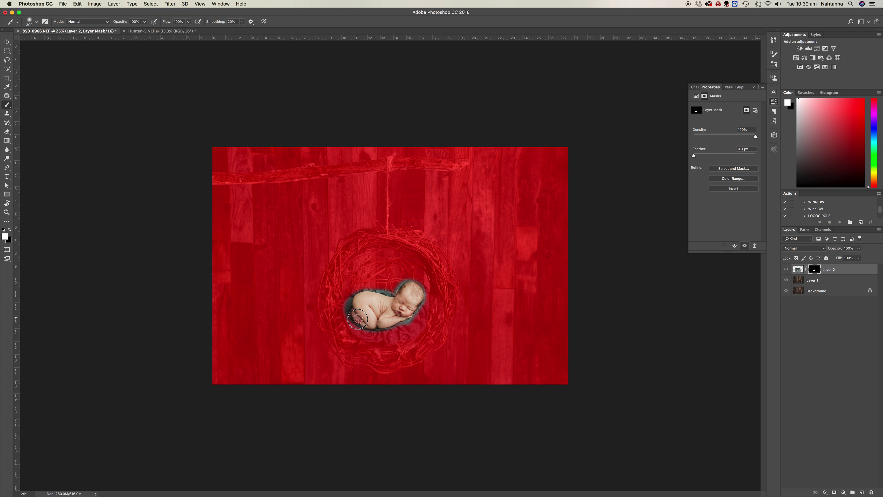
# Step: Zoom to 50%, hide the mask overlay, and set the brush to 59% hardness and 175 px
pyautogui.press('super+plus')
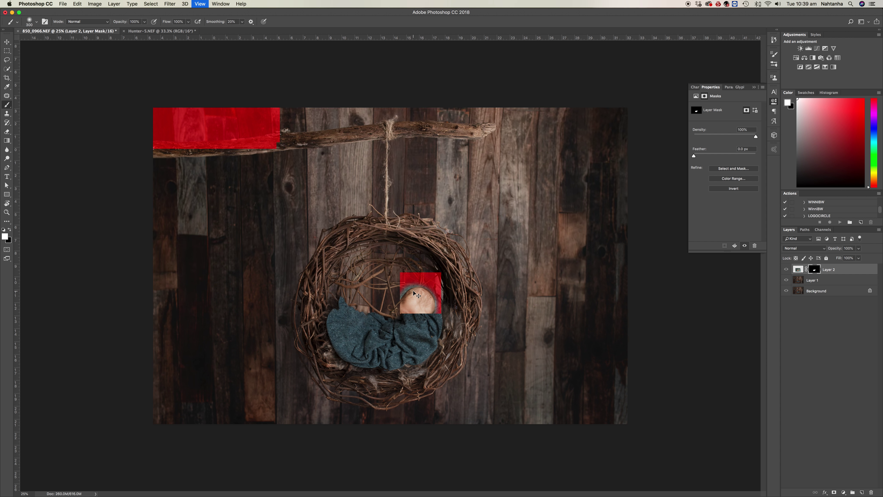
pyautogui.press('super+plus')
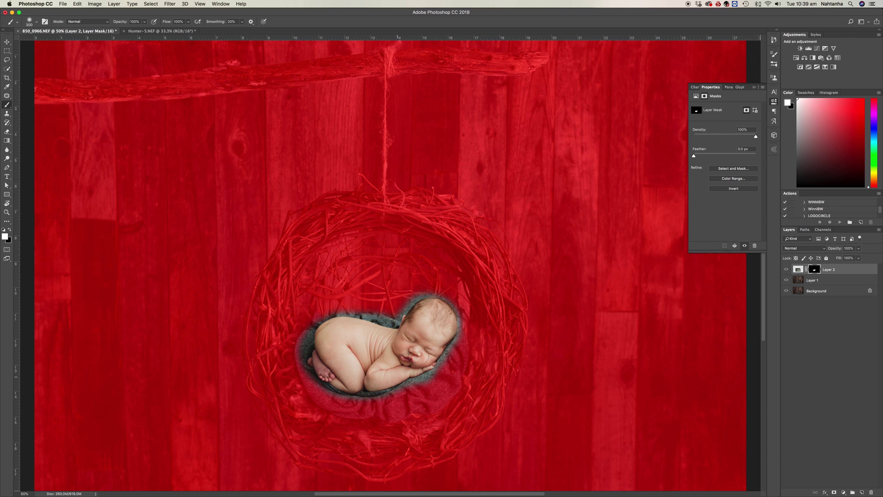
pyautogui.press('\\')
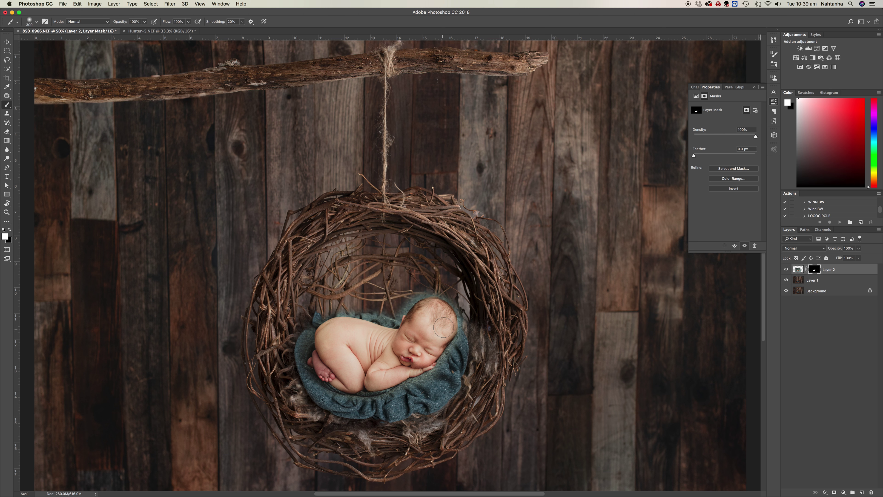
pyautogui.click(773, 55)
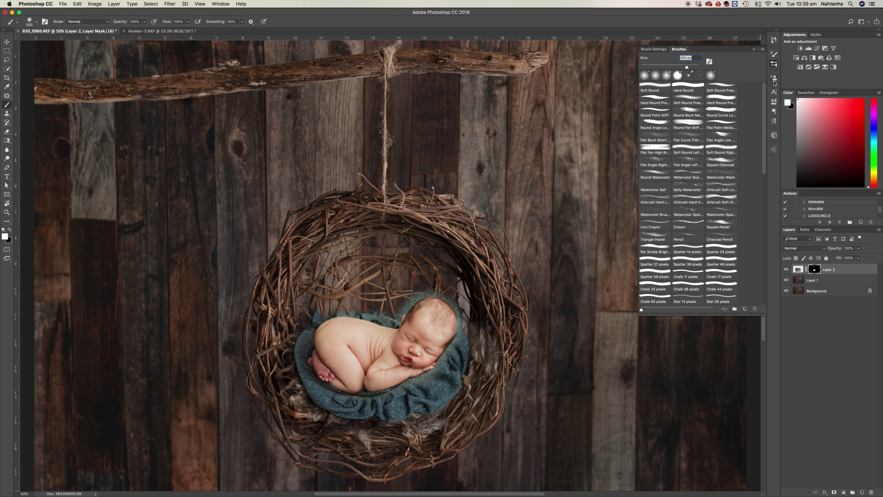
pyautogui.click(775, 79)
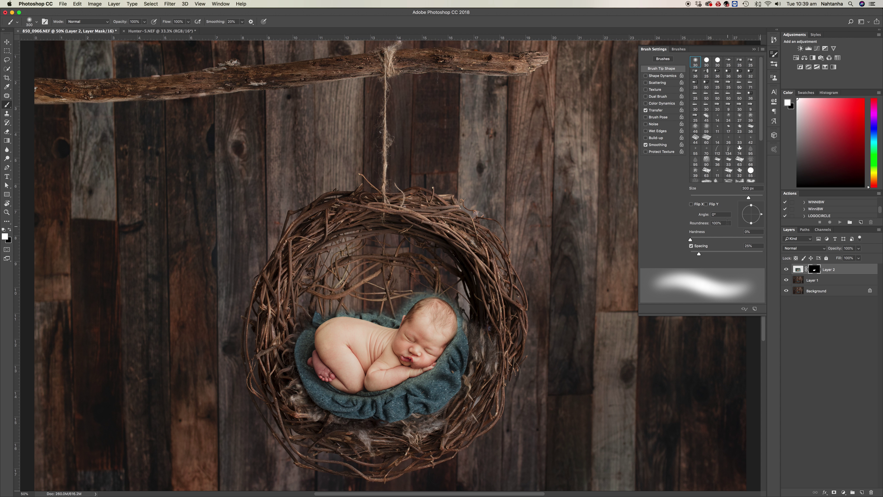
pyautogui.moveTo(729, 240); pyautogui.dragTo(733, 240)
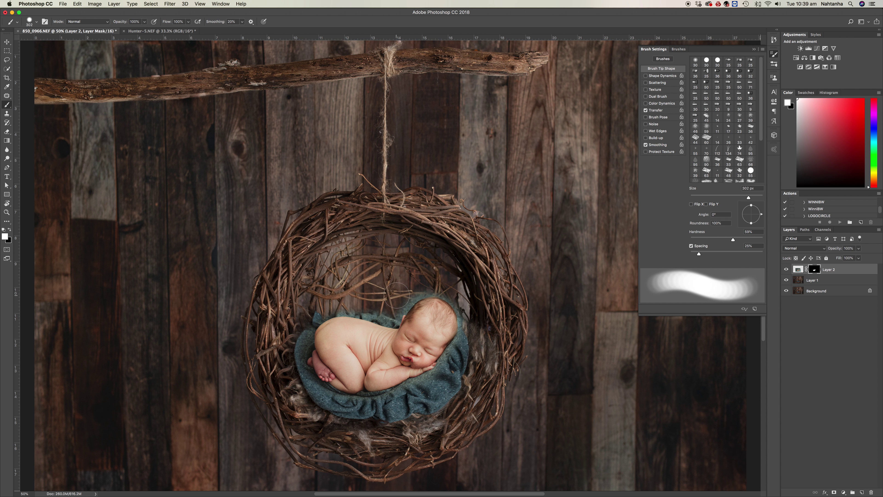
pyautogui.press('[')
pyautogui.press('[')
pyautogui.press('[')
pyautogui.press('[')
# Step: At 100% zoom with an 80 px brush, reveal blanket above the head and hide fuzz beside it
pyautogui.press('super+equal')
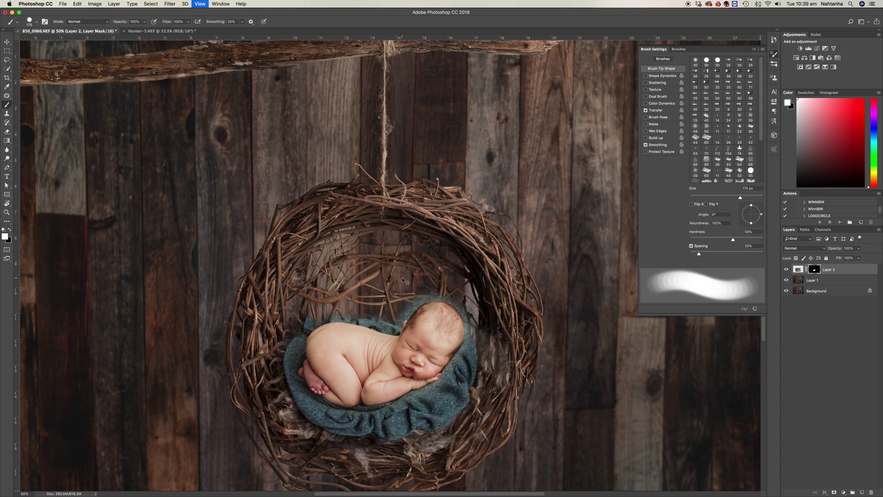
pyautogui.press('super+equal')
pyautogui.press('super+equal')
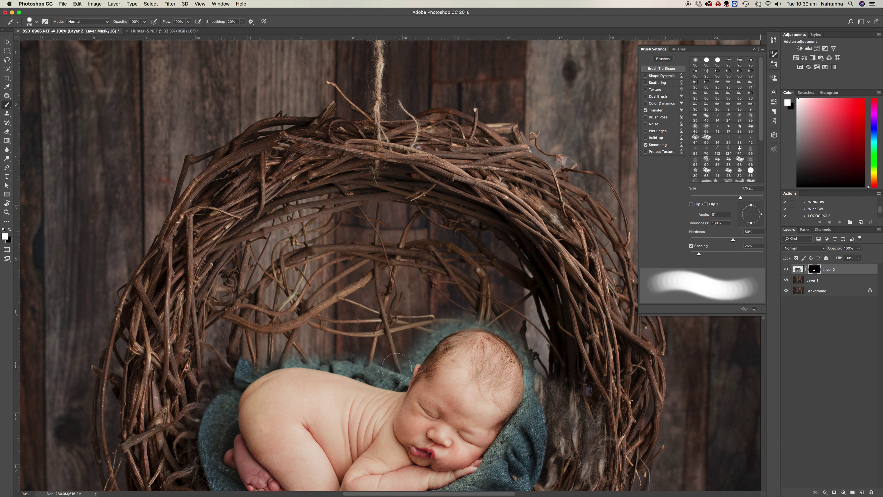
pyautogui.press('h')
pyautogui.moveTo(390, 423); pyautogui.dragTo(365, 245)
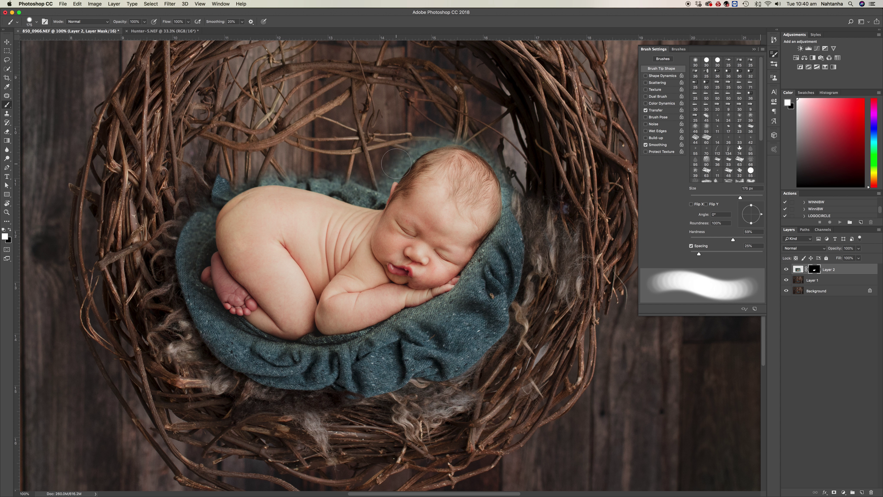
pyautogui.press('[')
pyautogui.press('[')
pyautogui.press('[')
pyautogui.press('[')
pyautogui.press('[')
pyautogui.moveTo(389, 165)
pyautogui.mouseDown()
pyautogui.moveTo(410, 141)
pyautogui.moveTo(368, 148)
pyautogui.moveTo(395, 137)
pyautogui.moveTo(382, 151)
pyautogui.moveTo(407, 121)
pyautogui.moveTo(419, 119)
pyautogui.moveTo(401, 151)
pyautogui.moveTo(422, 138)
pyautogui.mouseUp()
pyautogui.press('x')
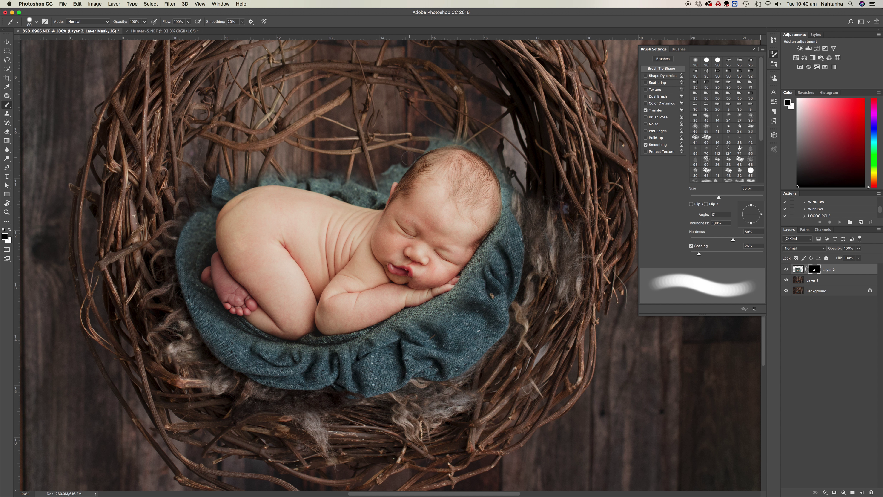
pyautogui.moveTo(412, 164); pyautogui.dragTo(384, 185)
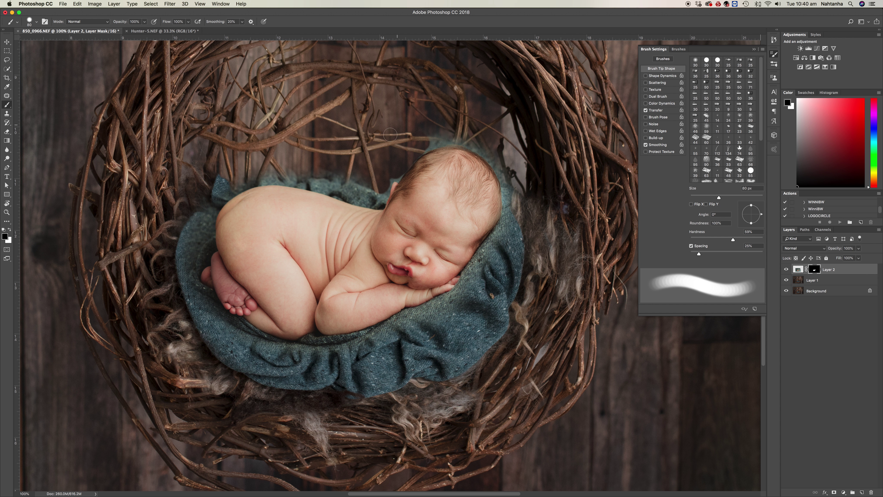
# Step: With a 70 px black brush, mask out the teal haze around twigs above the head and back
pyautogui.press('[')
pyautogui.press('[')
pyautogui.press('[')
pyautogui.press('[')
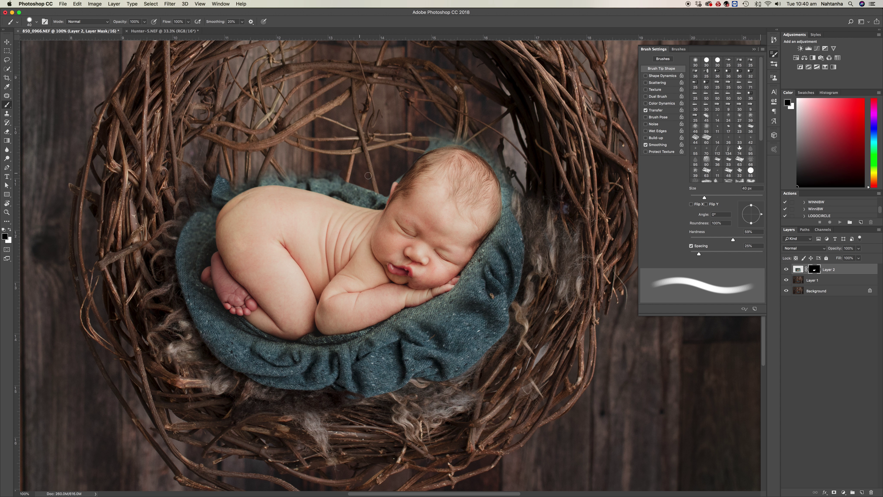
pyautogui.press('[')
pyautogui.press('[')
pyautogui.press('[')
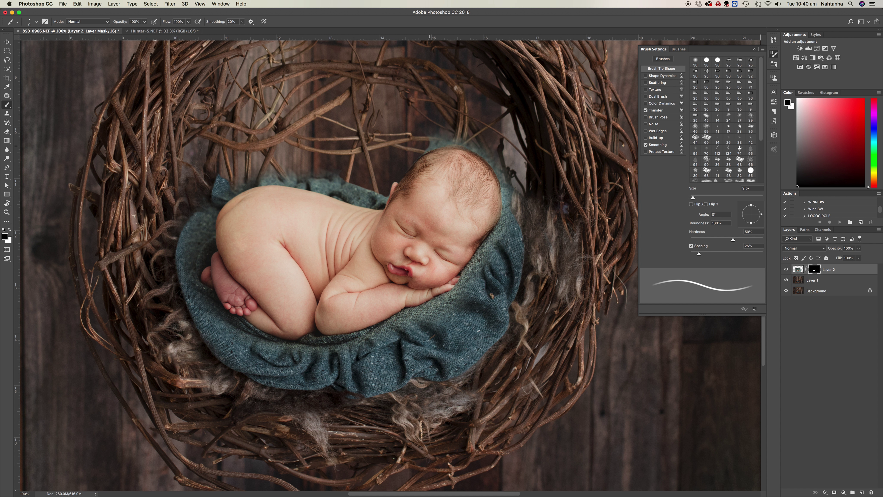
pyautogui.press(']')
pyautogui.press(']')
pyautogui.press(']')
pyautogui.press(']')
pyautogui.press(']')
pyautogui.press(']')
pyautogui.press(']')
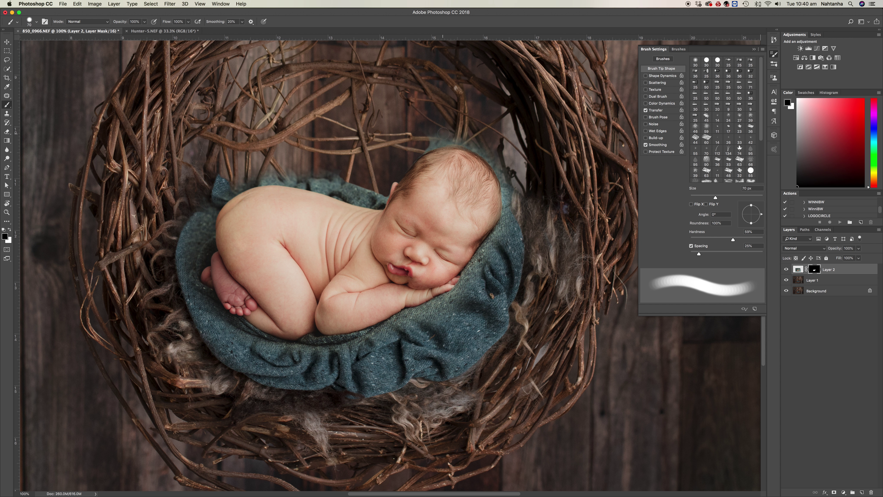
pyautogui.moveTo(444, 133); pyautogui.dragTo(428, 145)
pyautogui.moveTo(441, 141); pyautogui.dragTo(470, 143)
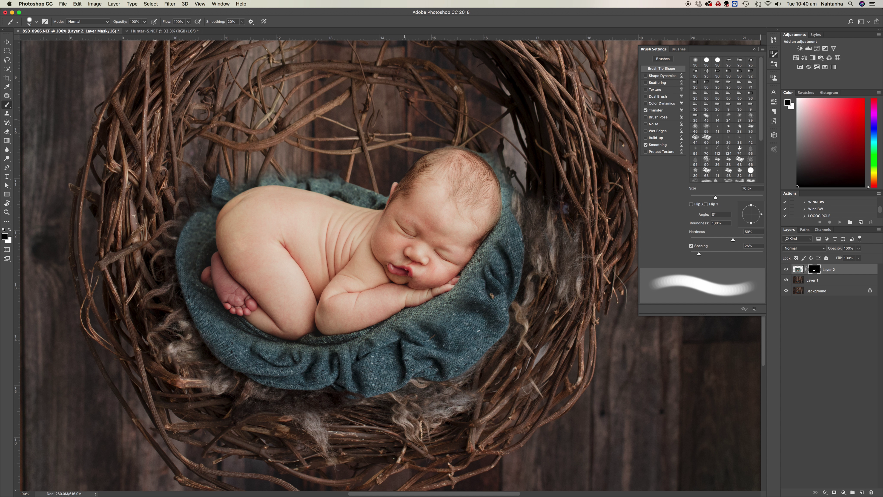
pyautogui.moveTo(273, 174); pyautogui.dragTo(310, 183)
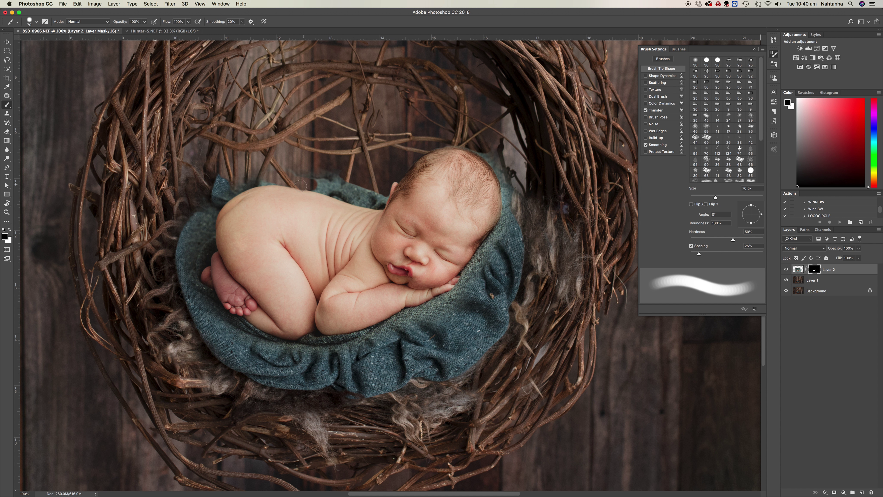
# Step: Touch up the mask on the baby's back, hide the grey-blue smear, and restore twigs along the blanket
pyautogui.press('x')
pyautogui.press('x')
pyautogui.click(301, 195)
pyautogui.press('x')
pyautogui.click(302, 197)
pyautogui.click(298, 196)
pyautogui.press('x')
pyautogui.moveTo(314, 190)
pyautogui.mouseDown()
pyautogui.moveTo(332, 184)
pyautogui.moveTo(318, 187)
pyautogui.mouseUp()
pyautogui.press('x')
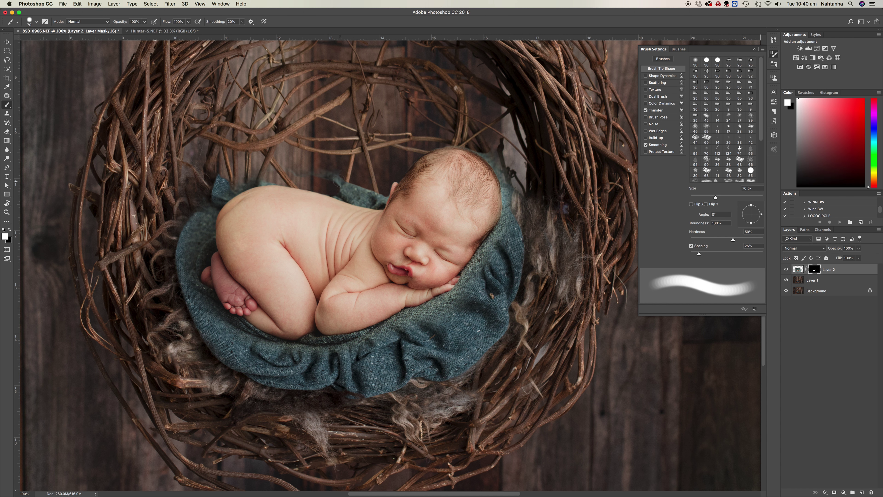
pyautogui.moveTo(339, 180)
pyautogui.mouseDown()
pyautogui.moveTo(322, 178)
pyautogui.moveTo(342, 176)
pyautogui.mouseUp()
pyautogui.press('x')
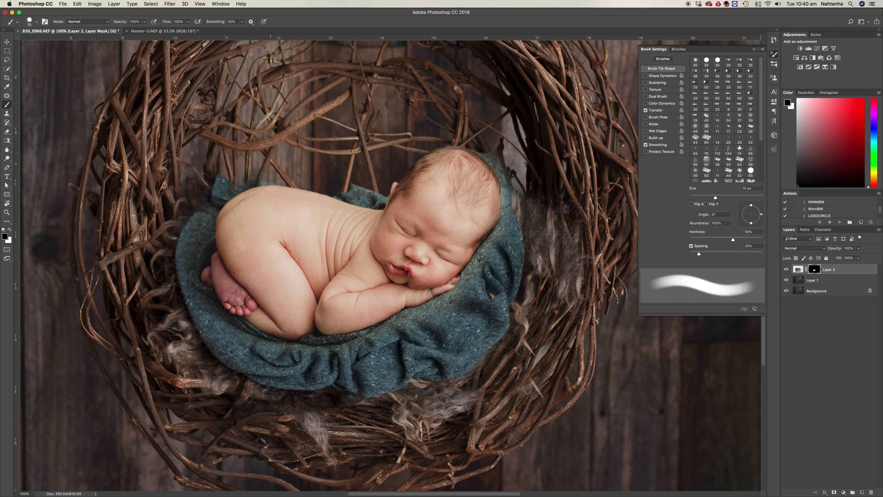
pyautogui.moveTo(244, 180); pyautogui.dragTo(234, 186)
pyautogui.press('x')
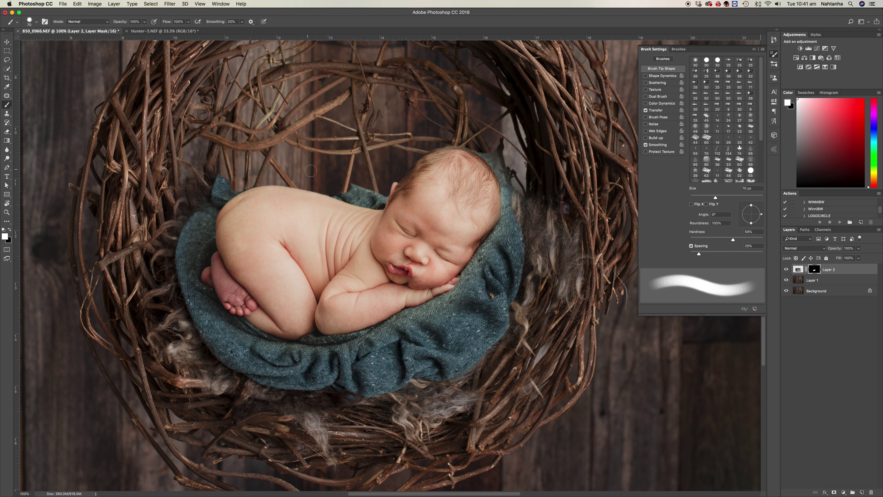
# Step: With a 35 px black brush, hide teal blanket near the chair leg and along the shoulder
pyautogui.press('x')
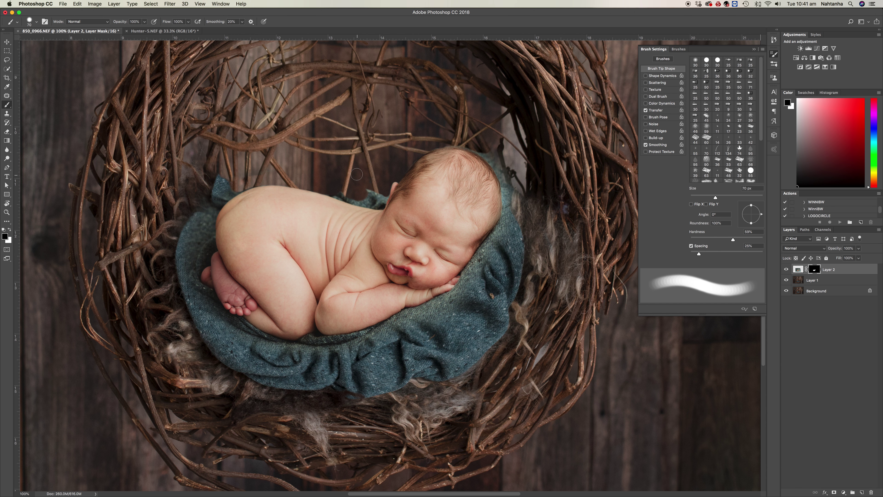
pyautogui.press('[')
pyautogui.press('[')
pyautogui.press('[')
pyautogui.press('[')
pyautogui.press('[')
pyautogui.press('super+equal')
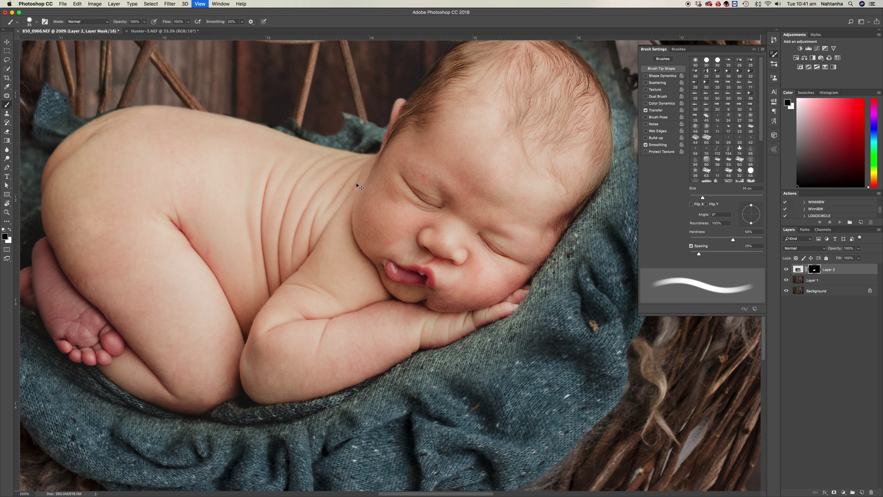
pyautogui.press('super+equal')
pyautogui.scroll(2, 361, 305)
pyautogui.press('super+r')
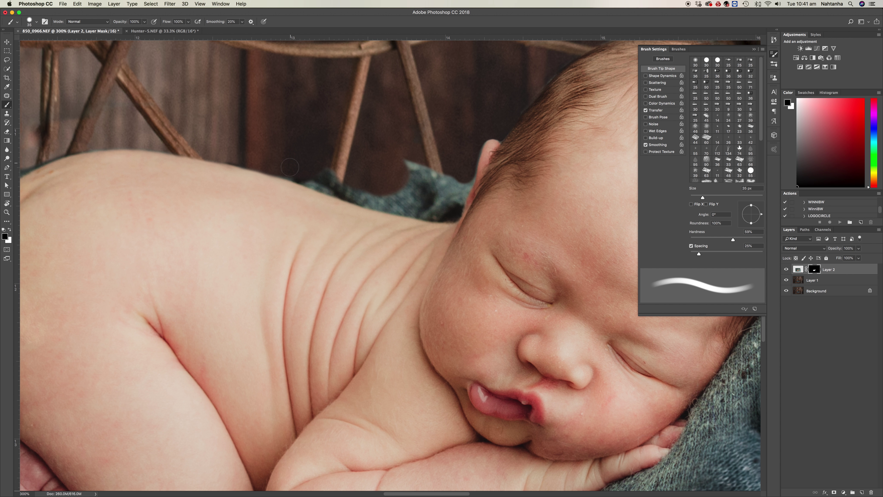
pyautogui.moveTo(306, 172)
pyautogui.mouseDown()
pyautogui.moveTo(337, 184)
pyautogui.moveTo(318, 190)
pyautogui.moveTo(291, 172)
pyautogui.mouseUp()
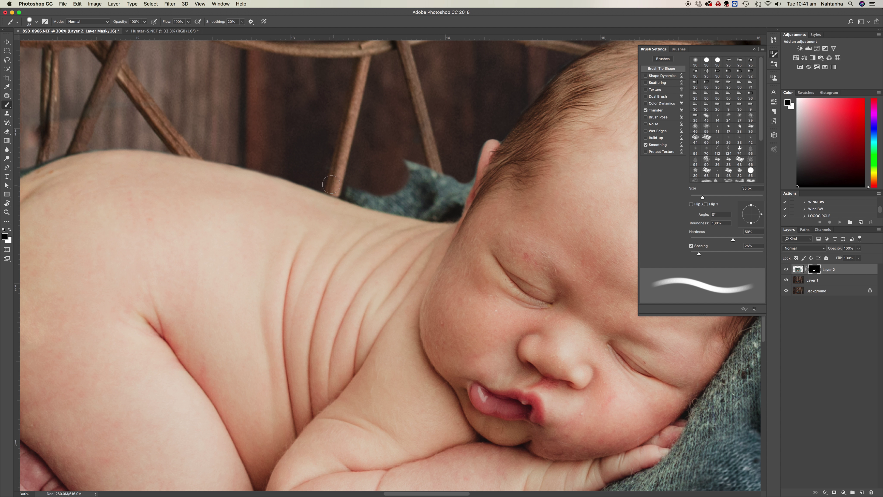
pyautogui.moveTo(343, 190)
pyautogui.mouseDown()
pyautogui.moveTo(383, 203)
pyautogui.moveTo(374, 208)
pyautogui.moveTo(398, 206)
pyautogui.moveTo(367, 198)
pyautogui.moveTo(454, 211)
pyautogui.moveTo(467, 161)
pyautogui.moveTo(457, 209)
pyautogui.moveTo(457, 183)
pyautogui.moveTo(417, 183)
pyautogui.moveTo(419, 168)
pyautogui.moveTo(409, 200)
pyautogui.mouseUp()
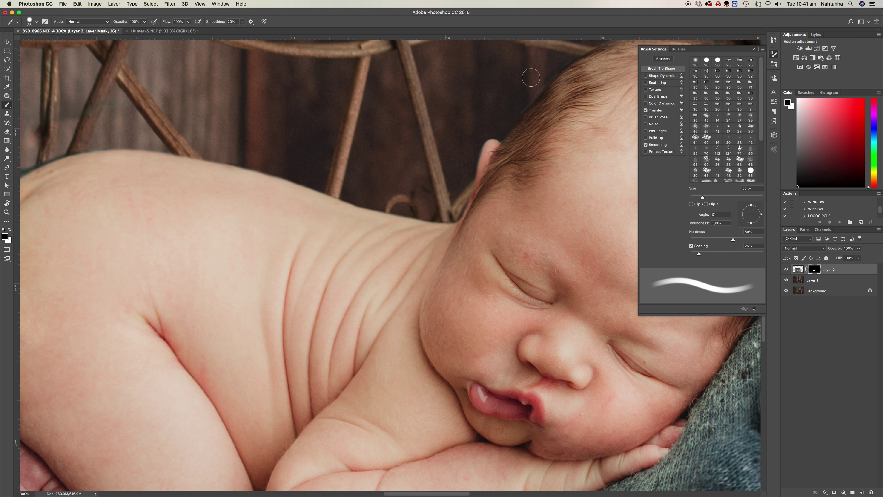
# Step: Paint white to restore crisp knit texture along the knit's edges and fold, then zoom to 200%
pyautogui.moveTo(167, 150)
pyautogui.mouseDown()
pyautogui.moveTo(321, 153)
pyautogui.moveTo(367, 141)
pyautogui.mouseUp()
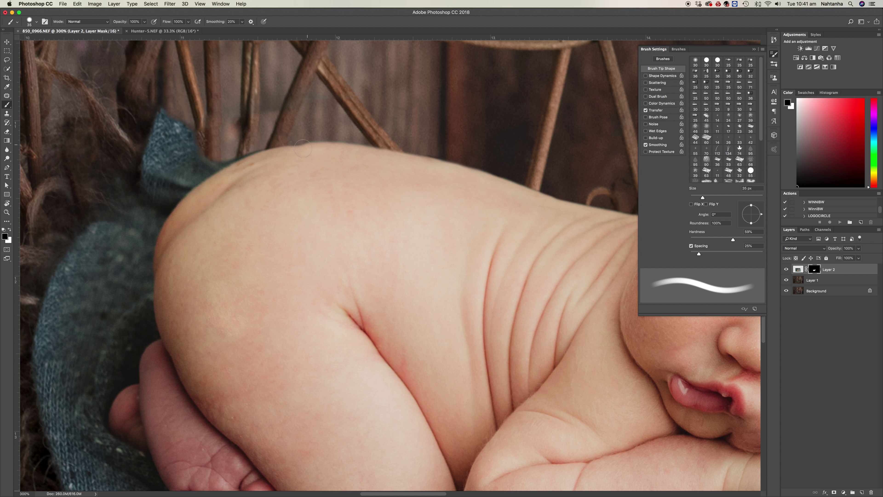
pyautogui.press('x')
pyautogui.press('x')
pyautogui.moveTo(195, 167); pyautogui.dragTo(213, 157)
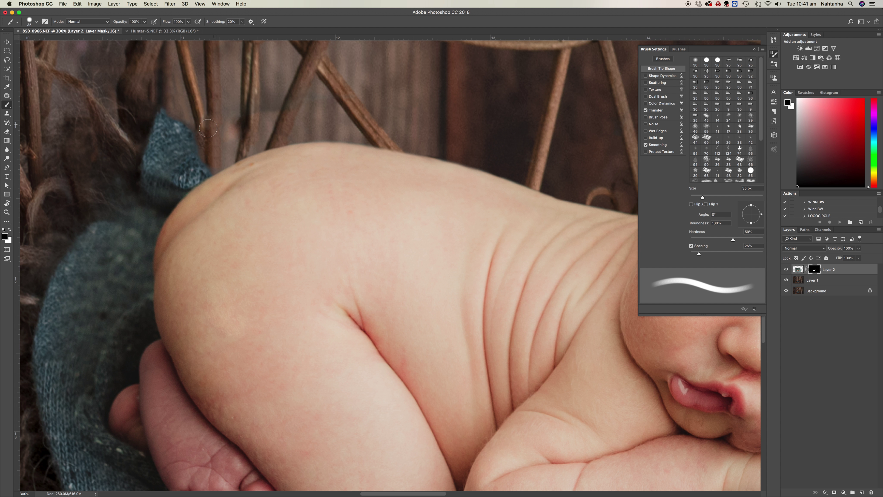
pyautogui.moveTo(148, 189)
pyautogui.mouseDown()
pyautogui.moveTo(167, 193)
pyautogui.moveTo(185, 174)
pyautogui.moveTo(143, 249)
pyautogui.moveTo(160, 209)
pyautogui.moveTo(144, 240)
pyautogui.moveTo(139, 329)
pyautogui.moveTo(143, 256)
pyautogui.mouseUp()
pyautogui.moveTo(137, 305)
pyautogui.mouseDown()
pyautogui.moveTo(148, 329)
pyautogui.moveTo(132, 346)
pyautogui.moveTo(142, 340)
pyautogui.moveTo(130, 376)
pyautogui.moveTo(95, 411)
pyautogui.moveTo(113, 382)
pyautogui.moveTo(94, 417)
pyautogui.moveTo(107, 369)
pyautogui.moveTo(90, 377)
pyautogui.moveTo(87, 363)
pyautogui.moveTo(71, 366)
pyautogui.moveTo(52, 394)
pyautogui.moveTo(39, 385)
pyautogui.moveTo(48, 343)
pyautogui.moveTo(80, 355)
pyautogui.moveTo(107, 207)
pyautogui.moveTo(127, 218)
pyautogui.moveTo(163, 183)
pyautogui.moveTo(109, 197)
pyautogui.moveTo(126, 292)
pyautogui.moveTo(128, 118)
pyautogui.mouseUp()
pyautogui.moveTo(70, 163)
pyautogui.mouseDown()
pyautogui.moveTo(112, 242)
pyautogui.moveTo(105, 228)
pyautogui.moveTo(117, 246)
pyautogui.moveTo(149, 265)
pyautogui.moveTo(155, 257)
pyautogui.moveTo(178, 332)
pyautogui.moveTo(138, 307)
pyautogui.moveTo(114, 265)
pyautogui.moveTo(130, 270)
pyautogui.moveTo(215, 377)
pyautogui.moveTo(181, 329)
pyautogui.moveTo(190, 332)
pyautogui.moveTo(168, 288)
pyautogui.moveTo(190, 324)
pyautogui.moveTo(236, 340)
pyautogui.moveTo(310, 406)
pyautogui.moveTo(174, 339)
pyautogui.moveTo(266, 396)
pyautogui.mouseUp()
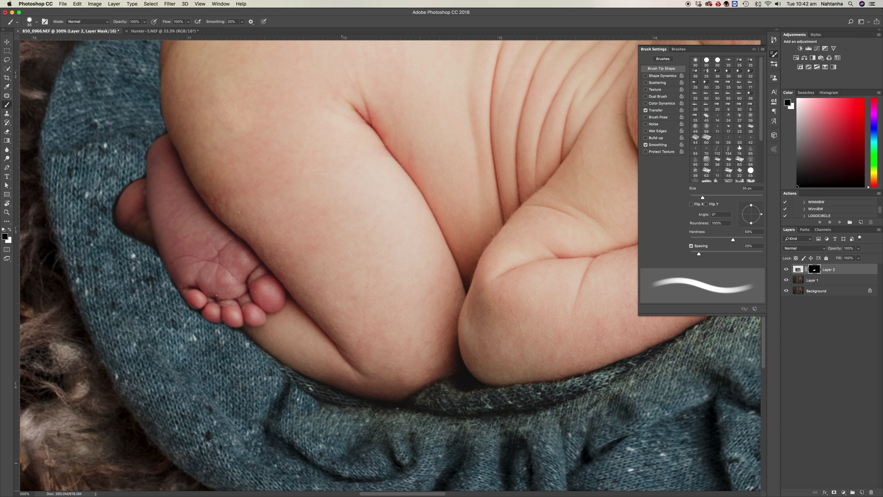
pyautogui.moveTo(386, 445); pyautogui.dragTo(318, 425)
pyautogui.moveTo(287, 382)
pyautogui.mouseDown()
pyautogui.moveTo(370, 415)
pyautogui.moveTo(318, 401)
pyautogui.moveTo(437, 428)
pyautogui.moveTo(324, 418)
pyautogui.moveTo(300, 440)
pyautogui.moveTo(390, 437)
pyautogui.moveTo(448, 388)
pyautogui.moveTo(426, 403)
pyautogui.moveTo(464, 388)
pyautogui.moveTo(517, 405)
pyautogui.moveTo(458, 397)
pyautogui.moveTo(460, 429)
pyautogui.moveTo(473, 430)
pyautogui.moveTo(452, 453)
pyautogui.mouseUp()
pyautogui.press('super+minus')
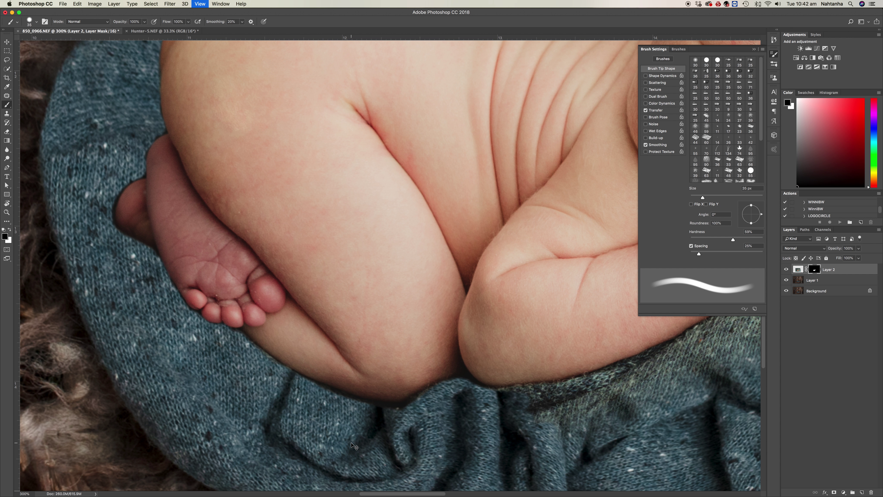
# Step: Hide the fuzzy knit along the blanket edge, right of the arm and below the hand
pyautogui.moveTo(540, 223); pyautogui.dragTo(353, 254)
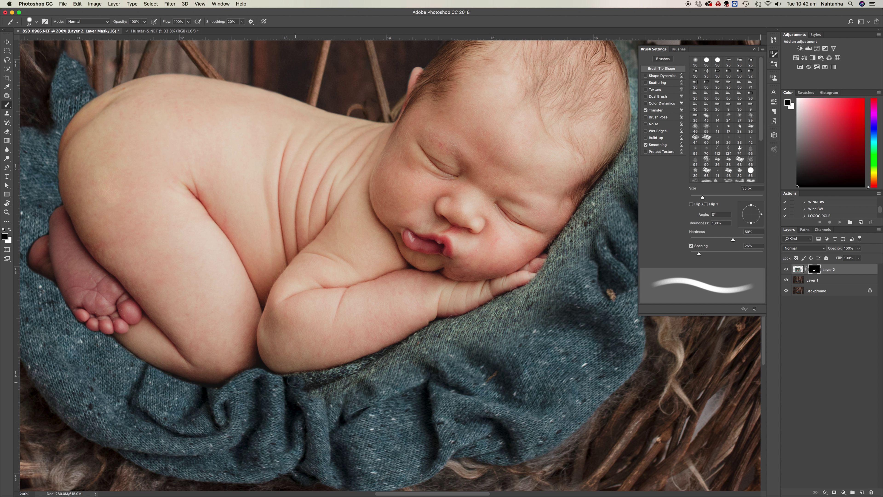
pyautogui.moveTo(301, 379); pyautogui.dragTo(399, 394)
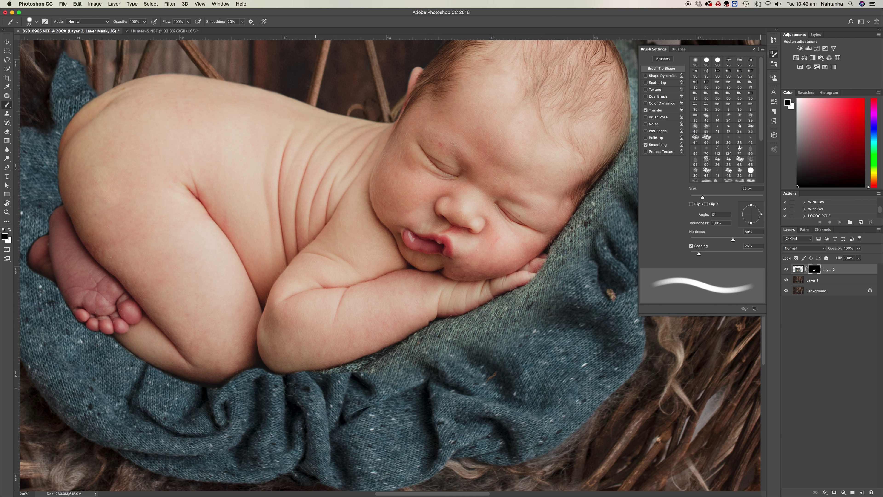
pyautogui.moveTo(323, 378)
pyautogui.mouseDown()
pyautogui.moveTo(362, 366)
pyautogui.moveTo(340, 375)
pyautogui.moveTo(372, 380)
pyautogui.moveTo(474, 358)
pyautogui.moveTo(441, 370)
pyautogui.moveTo(457, 353)
pyautogui.moveTo(429, 333)
pyautogui.moveTo(385, 354)
pyautogui.moveTo(433, 339)
pyautogui.moveTo(437, 327)
pyautogui.moveTo(420, 338)
pyautogui.mouseUp()
pyautogui.moveTo(482, 328)
pyautogui.mouseDown()
pyautogui.moveTo(491, 344)
pyautogui.moveTo(469, 322)
pyautogui.moveTo(439, 327)
pyautogui.moveTo(539, 333)
pyautogui.mouseUp()
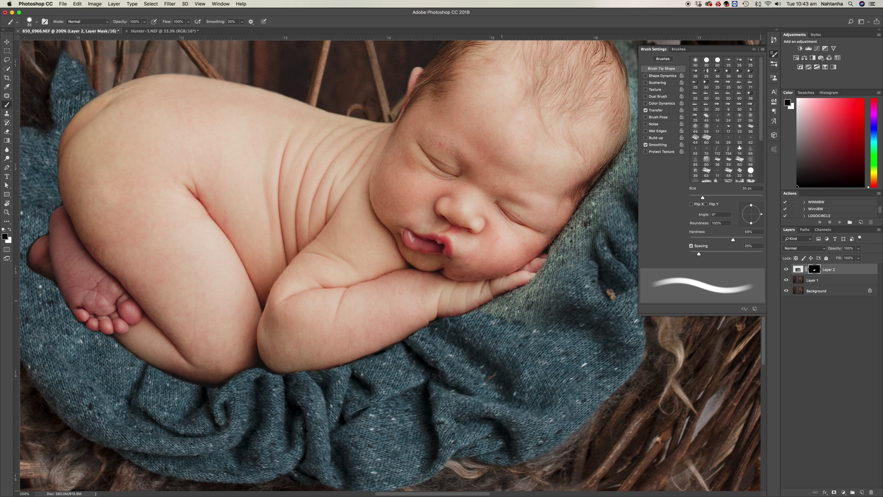
pyautogui.moveTo(496, 306)
pyautogui.mouseDown()
pyautogui.moveTo(471, 318)
pyautogui.moveTo(539, 288)
pyautogui.moveTo(515, 296)
pyautogui.moveTo(528, 305)
pyautogui.moveTo(533, 330)
pyautogui.mouseUp()
pyautogui.moveTo(547, 280)
pyautogui.mouseDown()
pyautogui.moveTo(523, 294)
pyautogui.moveTo(557, 301)
pyautogui.mouseUp()
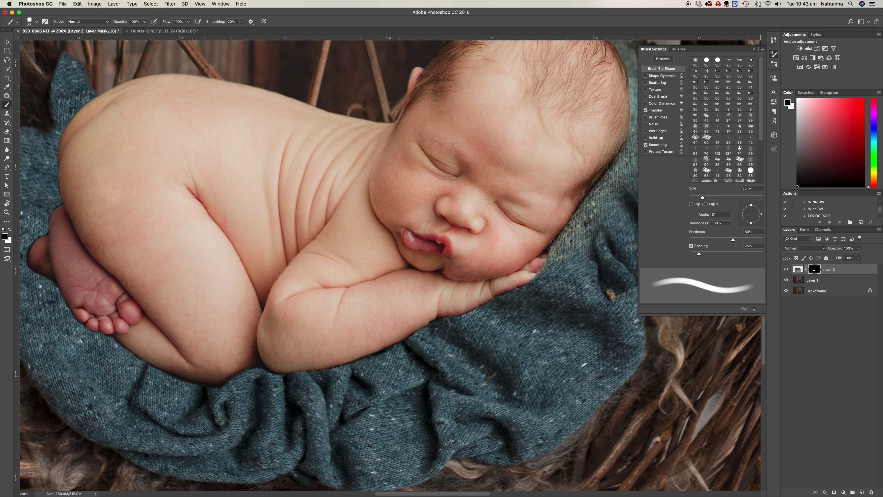
# Step: Hide the light knit halo along the cheek and head edge so twigs and fur show through
pyautogui.moveTo(581, 215)
pyautogui.mouseDown()
pyautogui.moveTo(539, 287)
pyautogui.moveTo(583, 233)
pyautogui.moveTo(580, 263)
pyautogui.moveTo(545, 274)
pyautogui.moveTo(385, 360)
pyautogui.mouseUp()
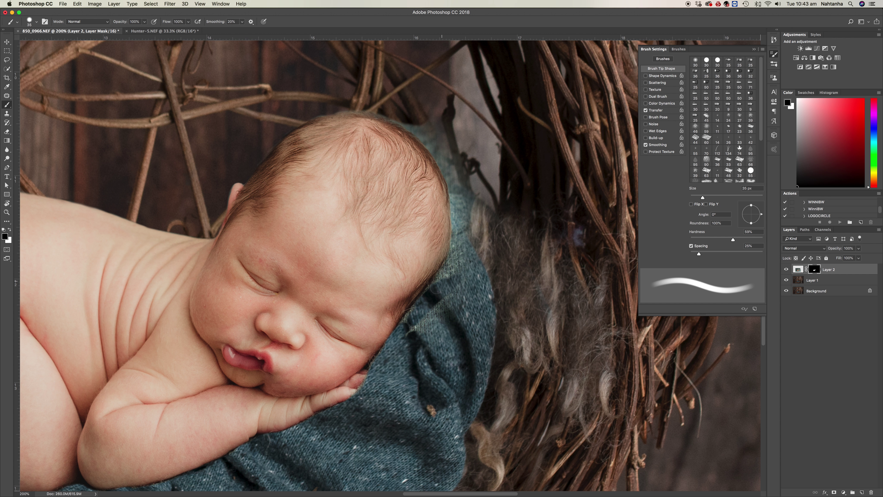
pyautogui.moveTo(436, 288)
pyautogui.mouseDown()
pyautogui.moveTo(402, 329)
pyautogui.moveTo(421, 311)
pyautogui.moveTo(409, 330)
pyautogui.moveTo(467, 297)
pyautogui.moveTo(451, 313)
pyautogui.moveTo(476, 262)
pyautogui.moveTo(449, 268)
pyautogui.mouseUp()
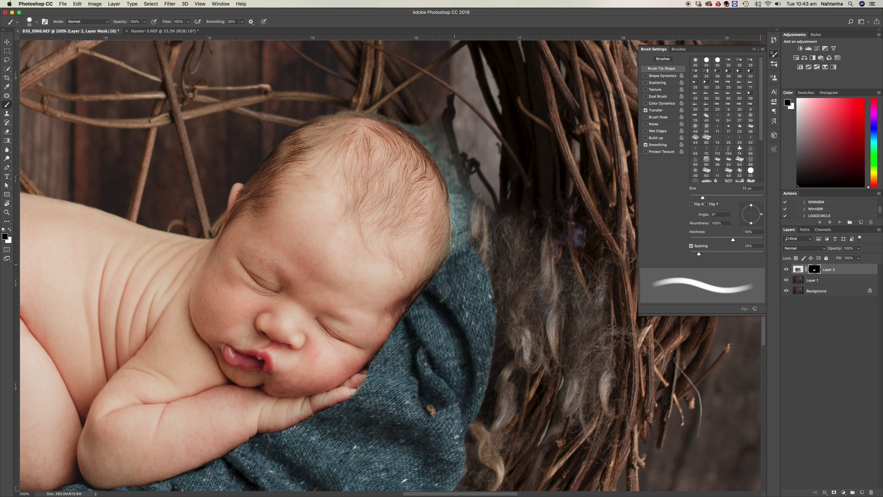
pyautogui.moveTo(457, 193)
pyautogui.mouseDown()
pyautogui.moveTo(453, 275)
pyautogui.moveTo(457, 247)
pyautogui.mouseUp()
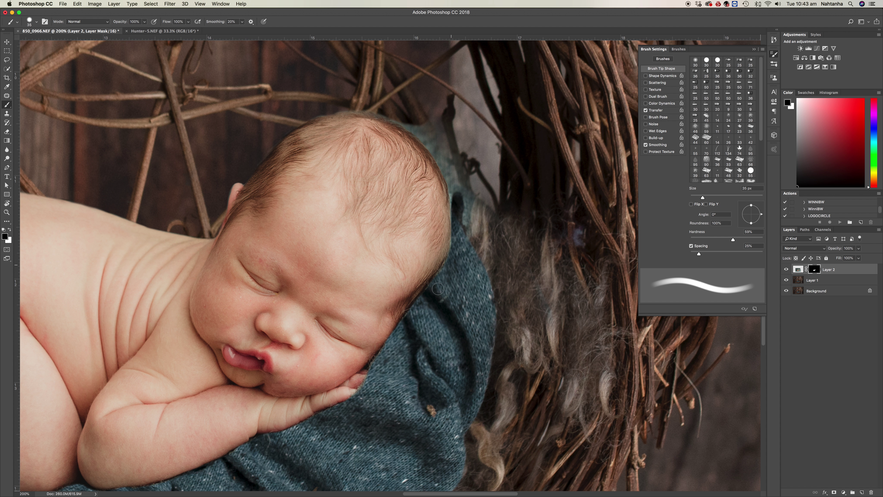
pyautogui.moveTo(472, 209); pyautogui.dragTo(472, 236)
pyautogui.moveTo(406, 121)
pyautogui.mouseDown()
pyautogui.moveTo(455, 191)
pyautogui.moveTo(431, 124)
pyautogui.moveTo(447, 121)
pyautogui.mouseUp()
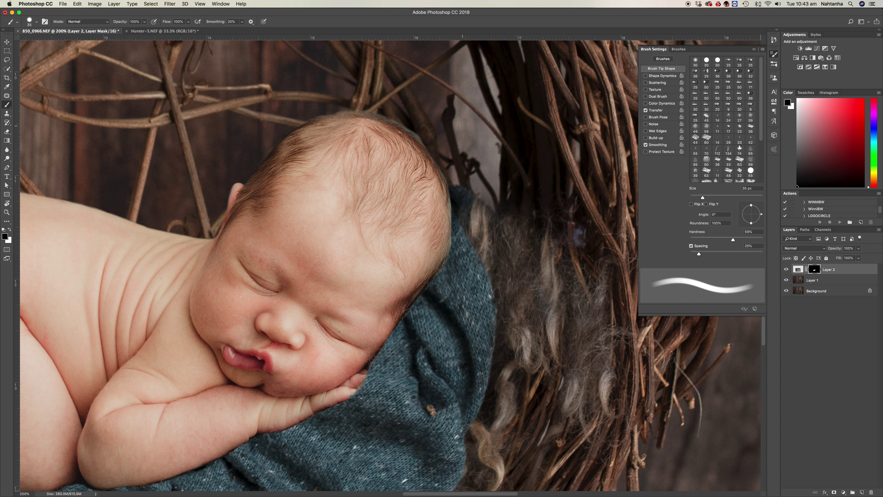
pyautogui.moveTo(424, 117)
pyautogui.mouseDown()
pyautogui.moveTo(476, 168)
pyautogui.moveTo(455, 183)
pyautogui.moveTo(460, 239)
pyautogui.moveTo(439, 286)
pyautogui.mouseUp()
pyautogui.moveTo(438, 180)
pyautogui.mouseDown()
pyautogui.moveTo(442, 159)
pyautogui.moveTo(451, 175)
pyautogui.mouseUp()
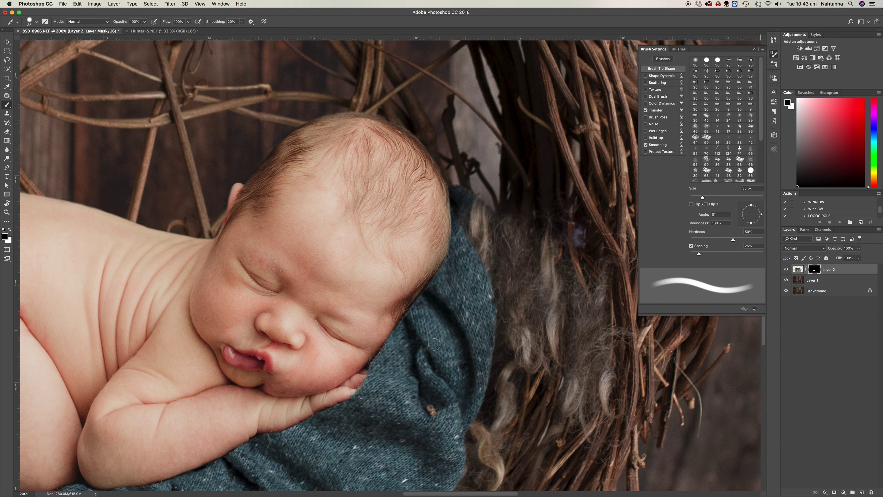
pyautogui.press('super+minus')
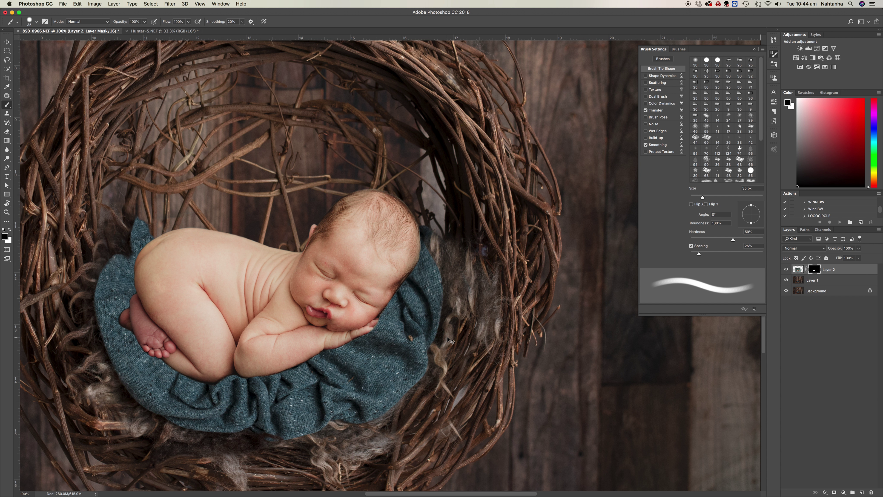
# Step: Set up a soft white brush: 0% hardness, 400 px, 21% opacity
pyautogui.press('super+minus')
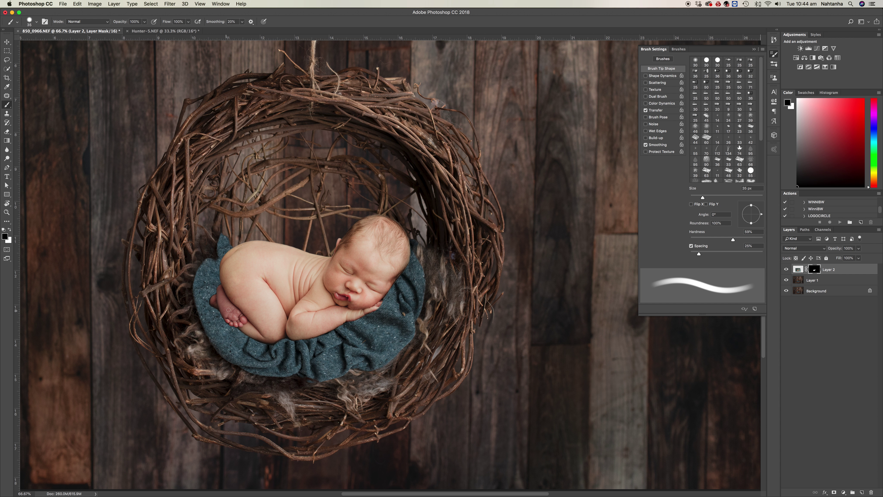
pyautogui.moveTo(727, 242); pyautogui.dragTo(651, 247)
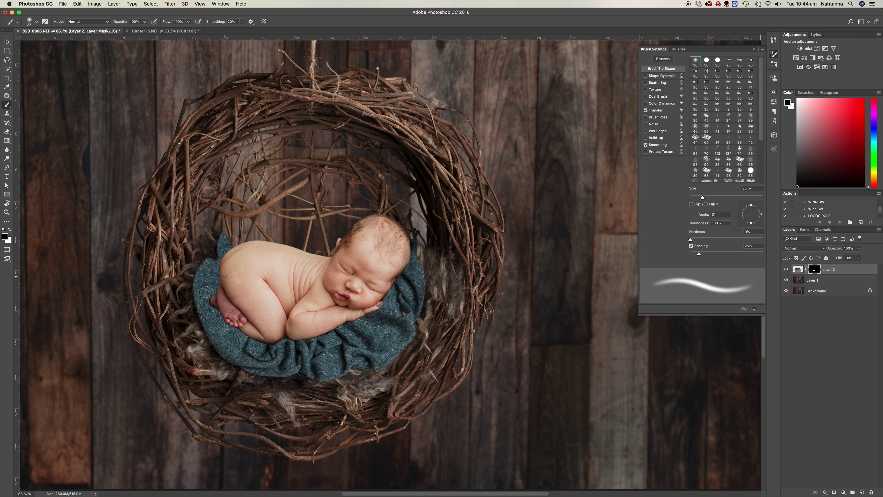
pyautogui.press(']')
pyautogui.press(']')
pyautogui.press(']')
pyautogui.press(']')
pyautogui.press(']')
pyautogui.press(']')
pyautogui.press(']')
pyautogui.press(']')
pyautogui.press(']')
pyautogui.press(']')
pyautogui.press(']')
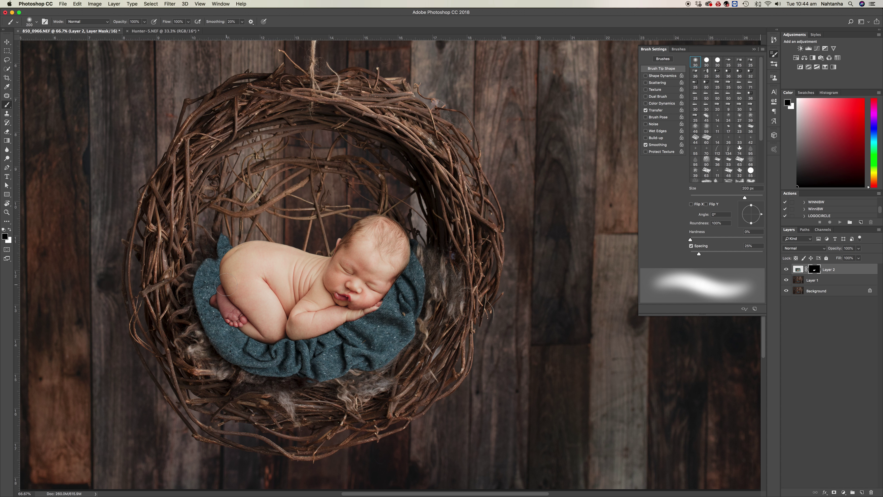
pyautogui.press(']')
pyautogui.press(']')
pyautogui.press(']')
pyautogui.press('x')
pyautogui.moveTo(124, 23); pyautogui.dragTo(96, 25)
# Step: Faintly paint the mask across the blanket with 100–175 px strokes, then show the red mask overlay
pyautogui.press('[')
pyautogui.press('[')
pyautogui.press('[')
pyautogui.press('[')
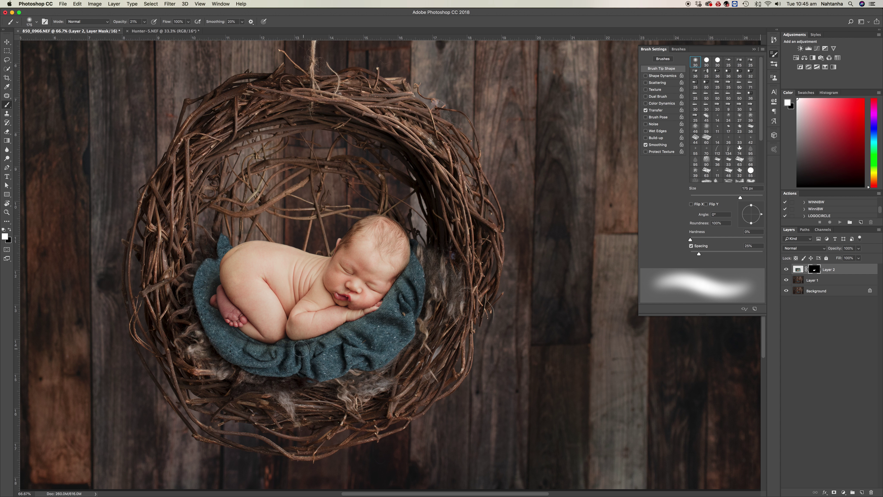
pyautogui.press('[')
pyautogui.press('[')
pyautogui.press('[')
pyautogui.press('[')
pyautogui.press('[')
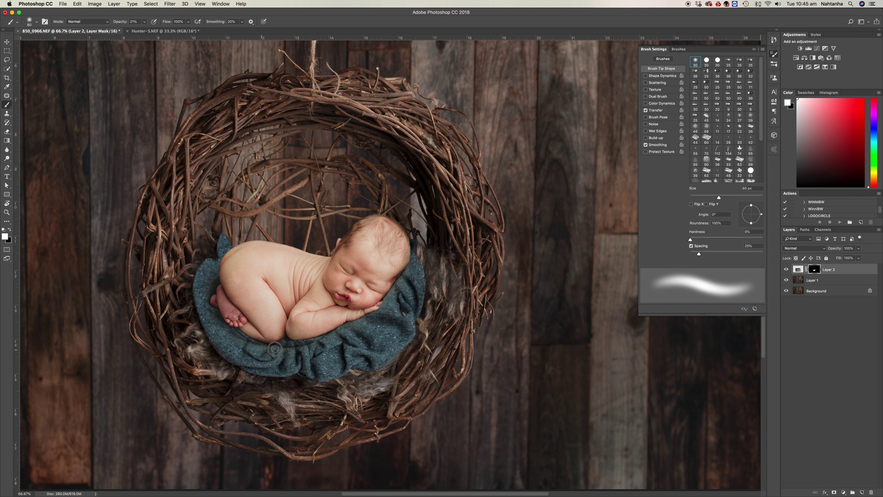
pyautogui.press(']')
pyautogui.press(']')
pyautogui.press(']')
pyautogui.press(']')
pyautogui.press(']')
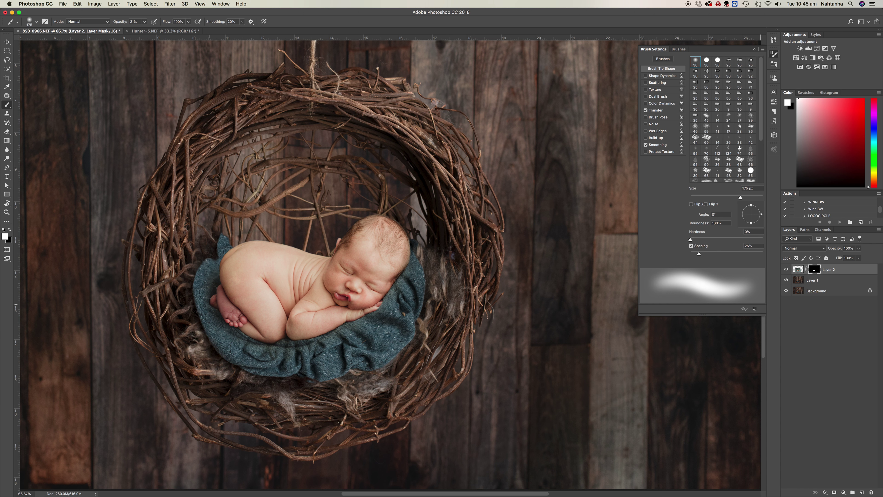
pyautogui.moveTo(227, 335)
pyautogui.mouseDown()
pyautogui.moveTo(250, 348)
pyautogui.moveTo(325, 344)
pyautogui.moveTo(346, 339)
pyautogui.moveTo(380, 308)
pyautogui.mouseUp()
pyautogui.press('[')
pyautogui.press('[')
pyautogui.press('[')
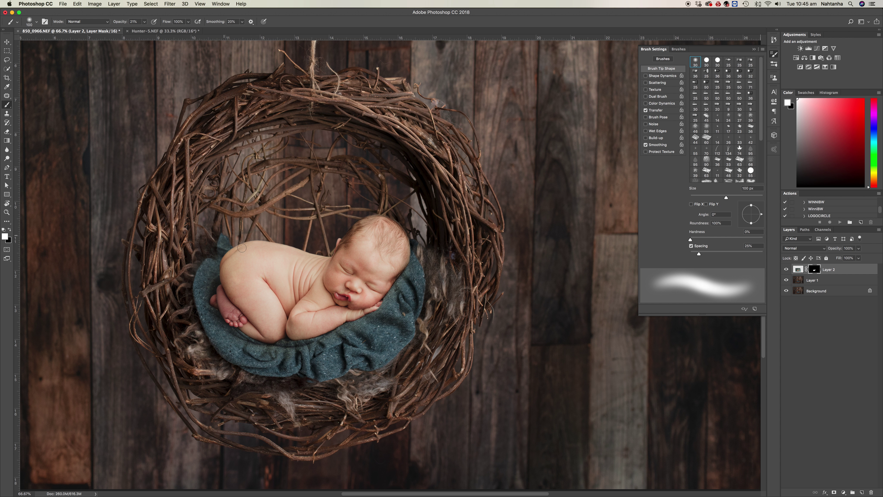
pyautogui.press(']')
pyautogui.press(']')
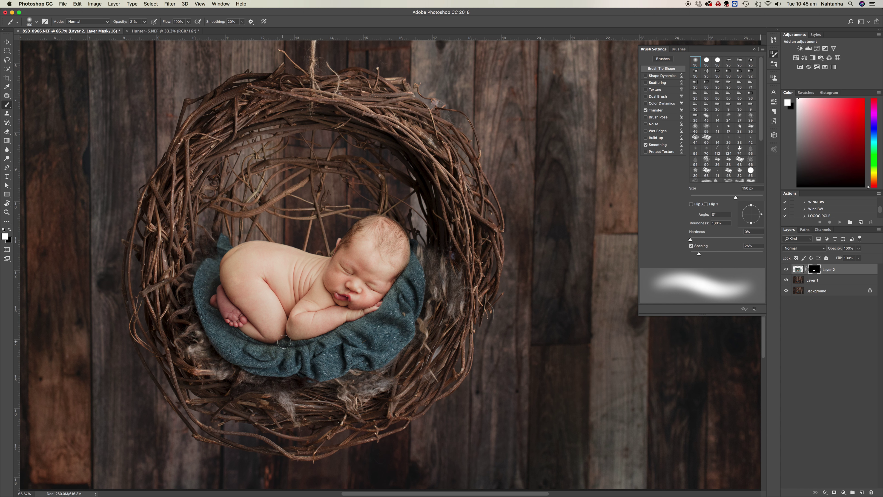
pyautogui.press('\\')
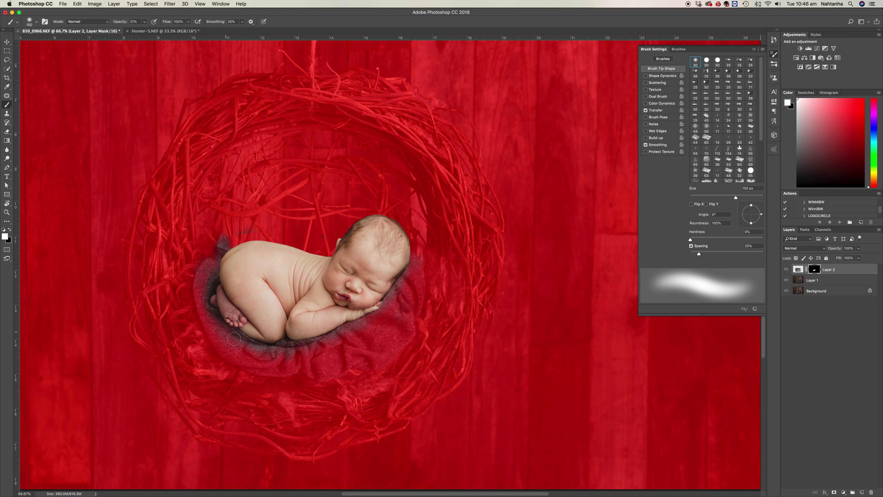
# Step: Turn off the red mask overlay and make black the foreground colour again
pyautogui.press('\\')
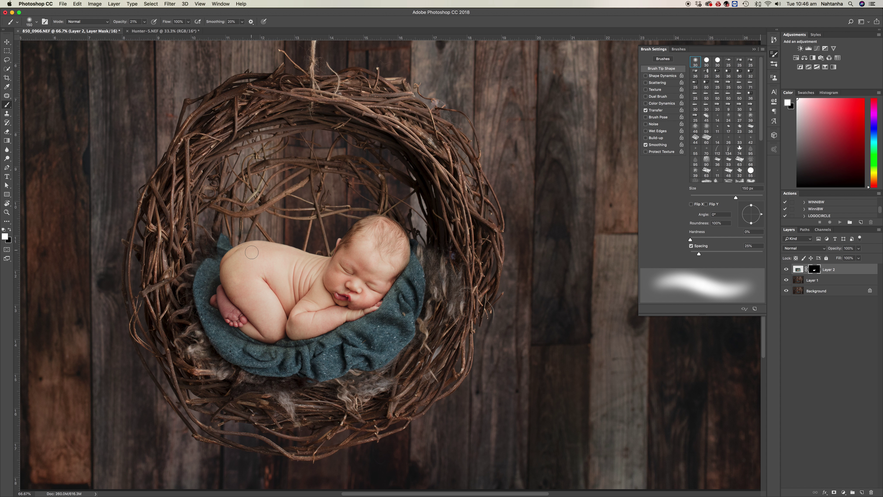
pyautogui.press('x')
pyautogui.press('x')
pyautogui.press('x')
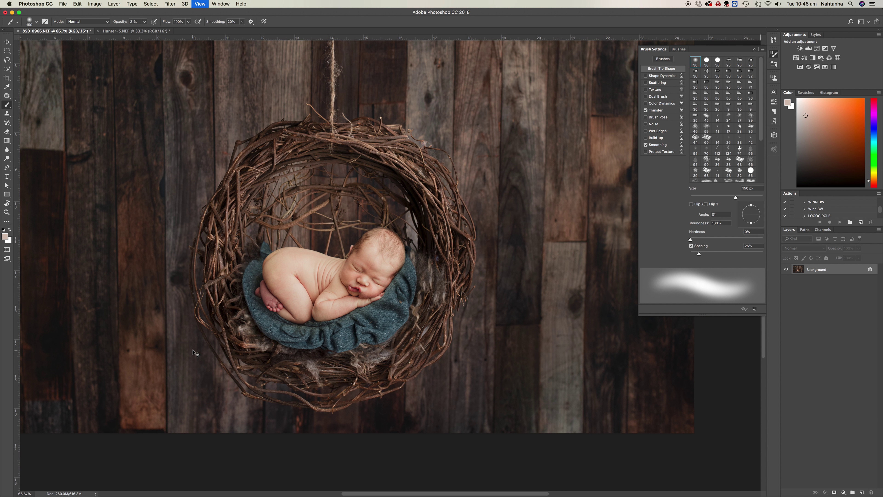
# Step: Close the Brush Settings panel and view the flattened composite at 50% zoom
pyautogui.press('super+minus')
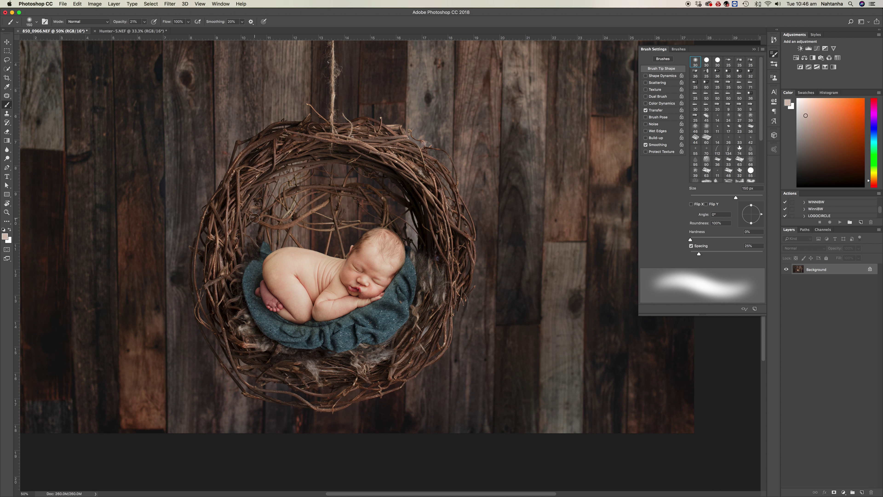
pyautogui.press('super+minus')
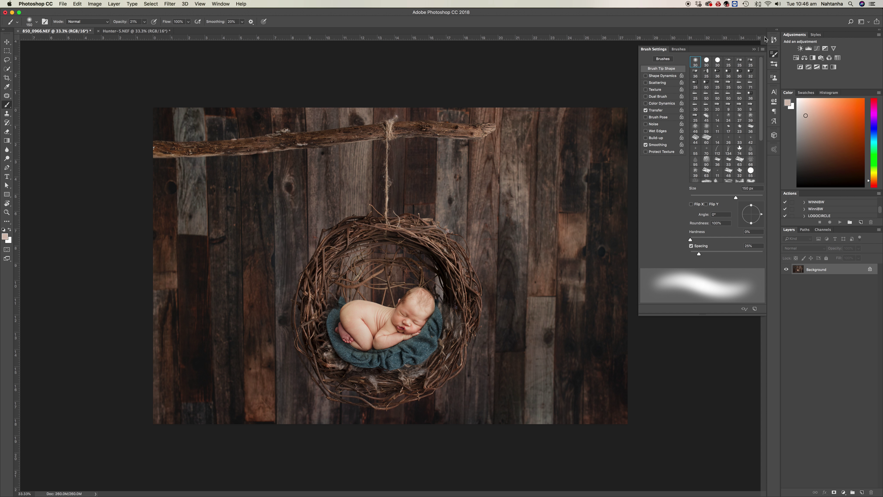
pyautogui.click(754, 50)
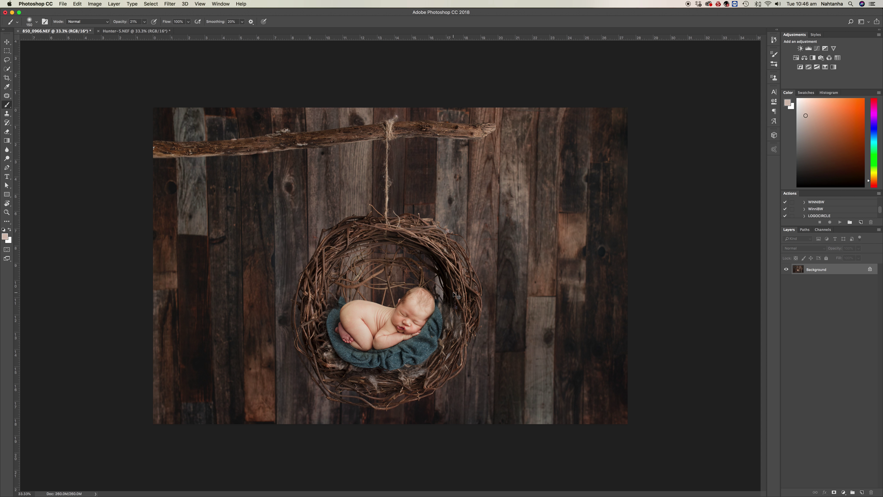
pyautogui.press('super+plus')
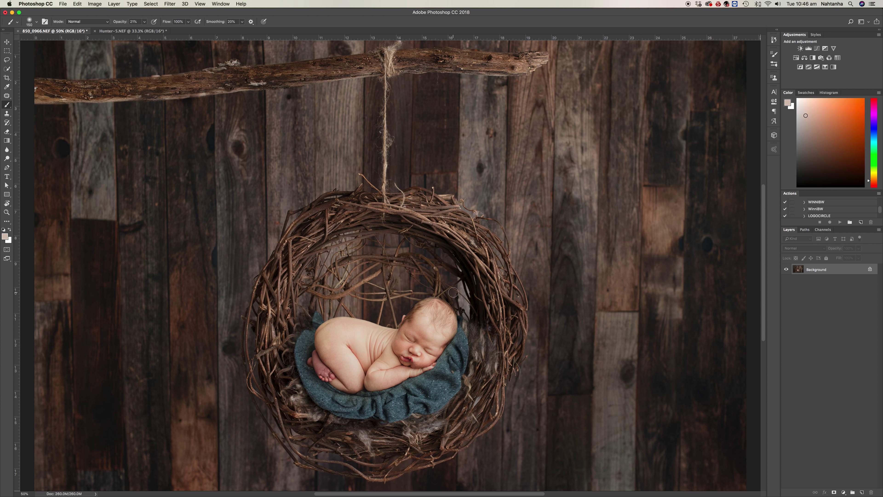
# Step: Try a Hue/Saturation adjustment layer on Master, then undo it
pyautogui.click(796, 58)
pyautogui.click(726, 118)
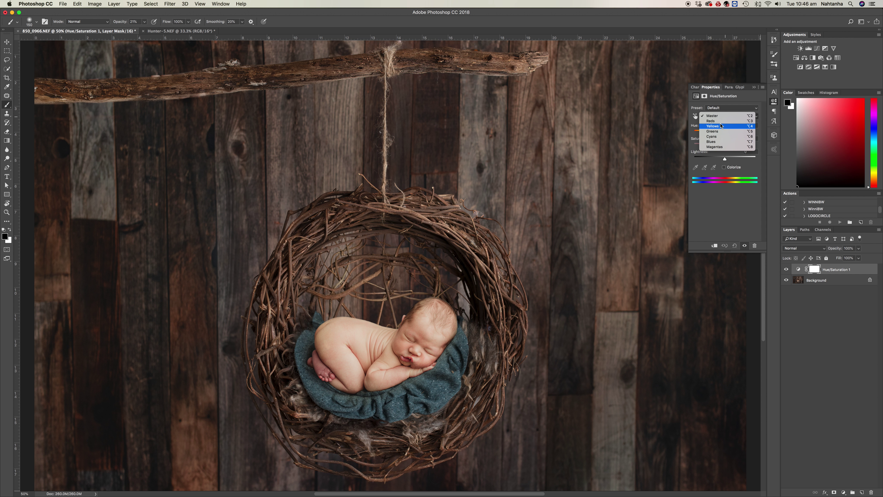
pyautogui.click(812, 40)
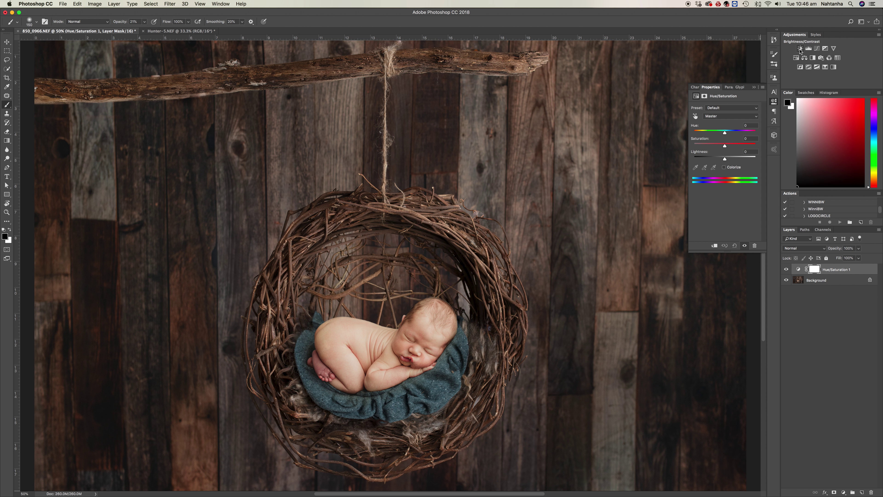
pyautogui.press('super+z')
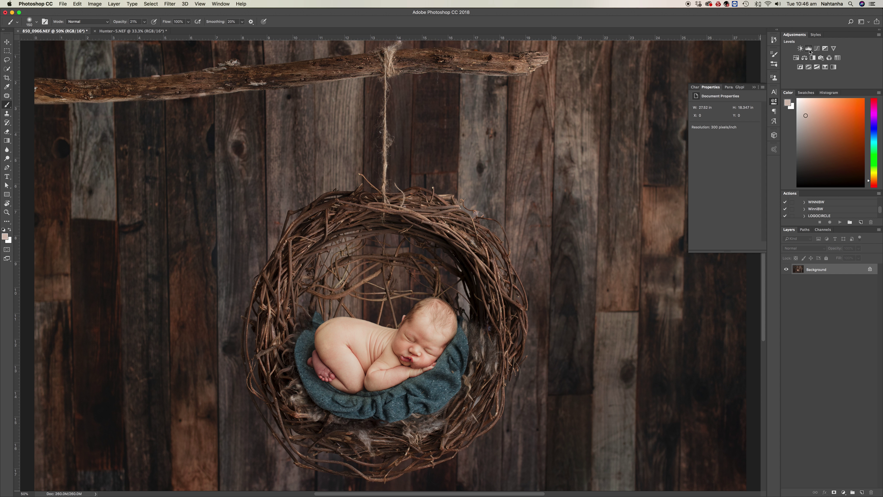
# Step: Add a Color Balance layer shifting midtones +19 toward blue, with its mask inverted to black
pyautogui.click(804, 59)
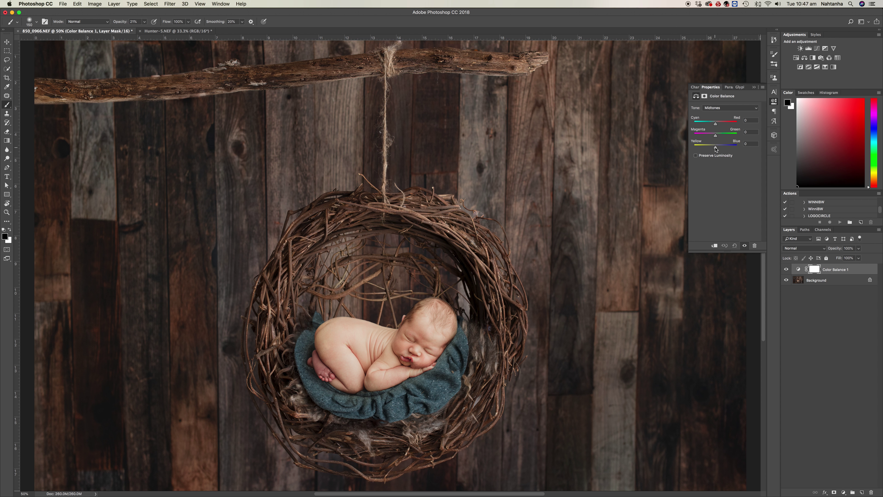
pyautogui.moveTo(715, 147); pyautogui.dragTo(717, 149)
pyautogui.press('super+i')
# Step: Paint white on the Color Balance mask to bring the blue shift back in
pyautogui.press('x')
pyautogui.moveTo(311, 359); pyautogui.dragTo(375, 392)
pyautogui.moveTo(718, 147)
pyautogui.mouseDown()
pyautogui.moveTo(731, 149)
pyautogui.moveTo(719, 148)
pyautogui.mouseUp()
# Step: Compare the image with and without Color Balance, preview its mask overlay, then lower its opacity
pyautogui.click(786, 269)
pyautogui.click(787, 270)
pyautogui.click(786, 270)
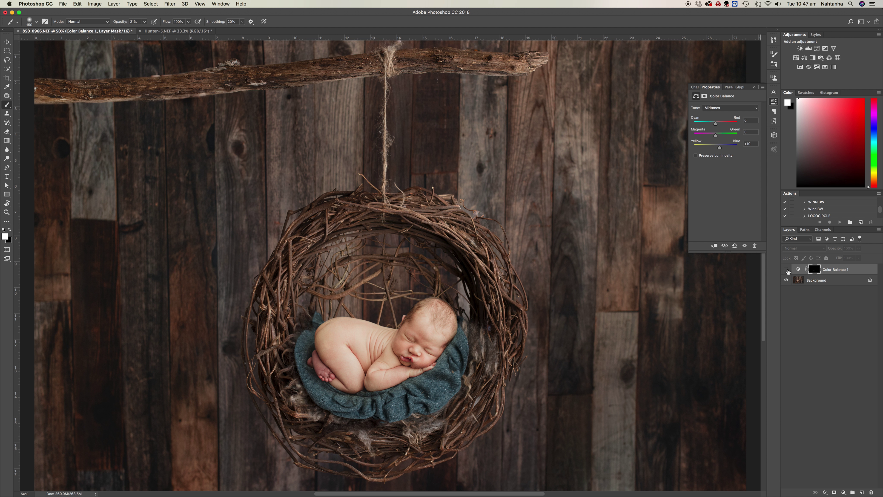
pyautogui.click(787, 270)
pyautogui.press('\\')
pyautogui.press('\\')
pyautogui.press('0')
pyautogui.moveTo(834, 248); pyautogui.dragTo(773, 246)
# Step: Set the Color Balance 1 layer to 37% opacity and merge it down into the Background
pyautogui.write('30')
pyautogui.press('Return')
pyautogui.moveTo(833, 254); pyautogui.dragTo(835, 254)
pyautogui.press('super+e')
pyautogui.press('super+minus')
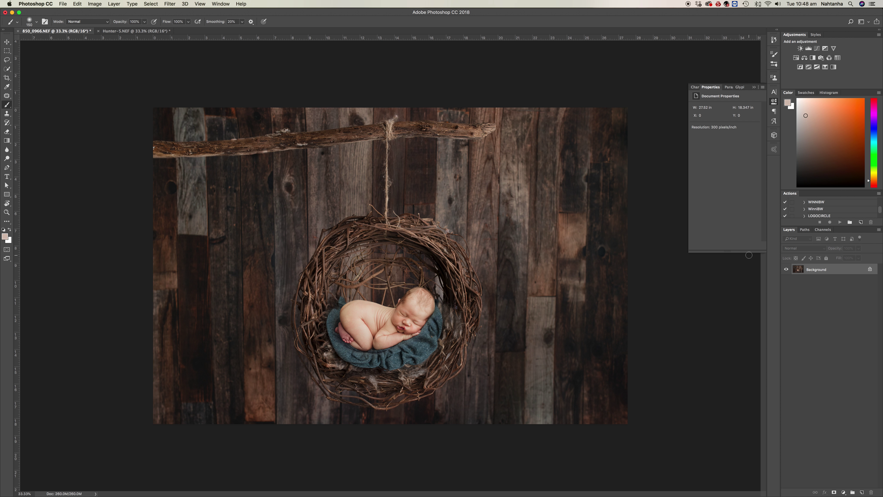
pyautogui.press('super+j')
# Step: Set Layer 1's blend mode to Luminosity and pick the Sponge tool, zoomed to 66.7% on the nest
pyautogui.click(801, 248)
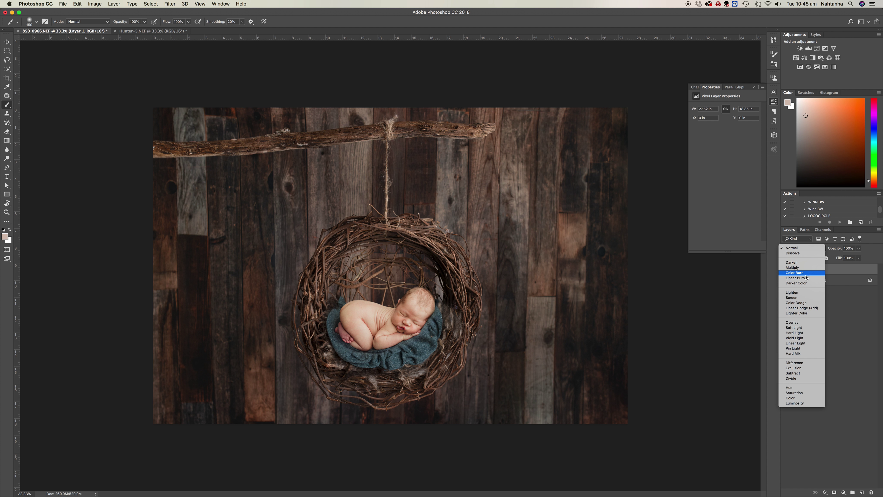
pyautogui.click(805, 407)
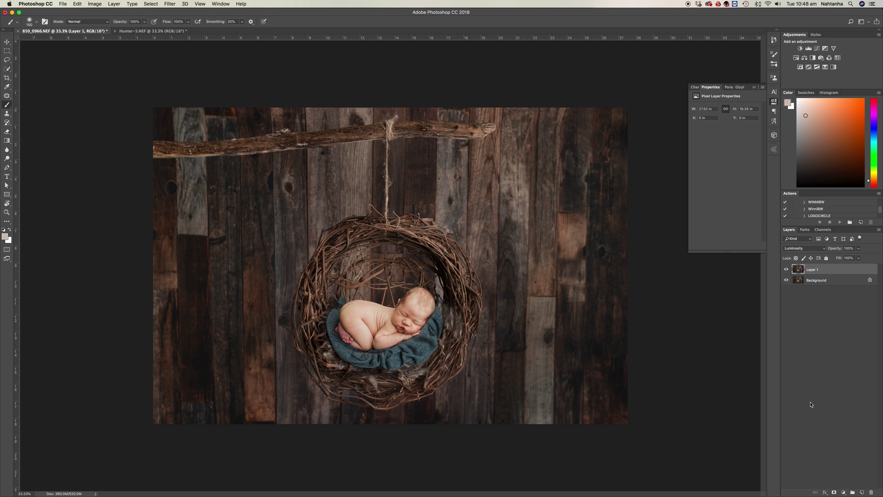
pyautogui.click(7, 158)
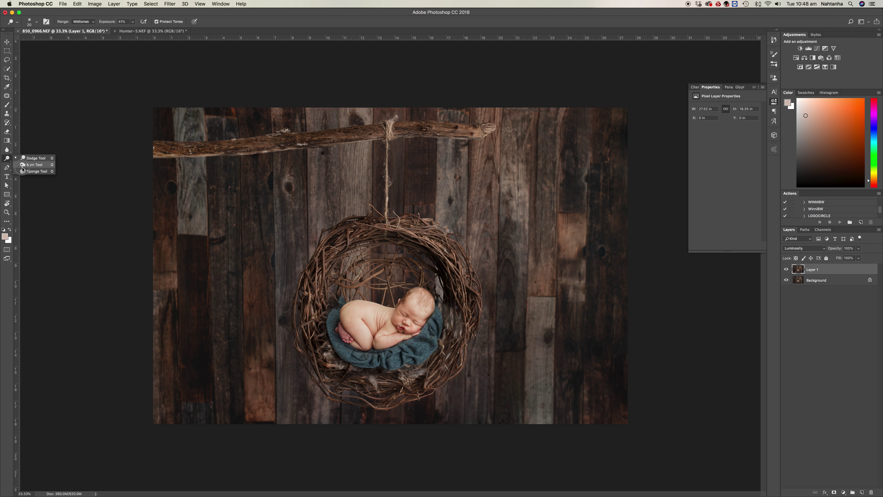
pyautogui.click(28, 167)
pyautogui.press('super+equal')
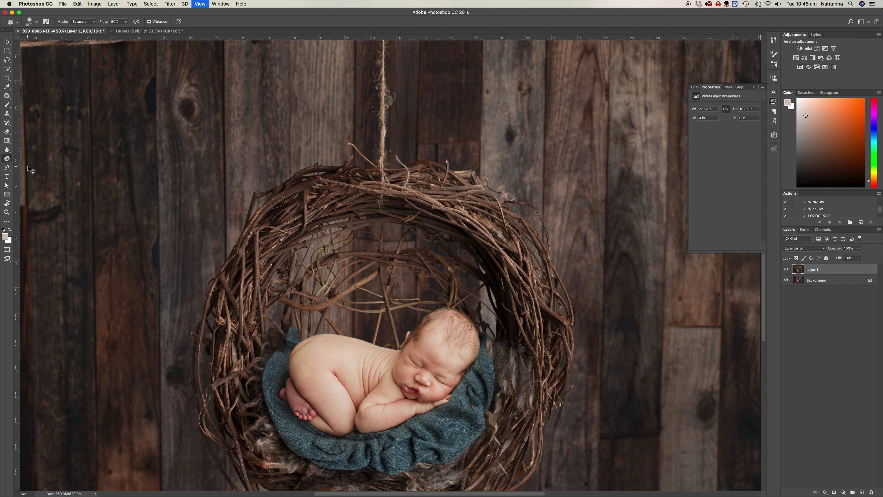
pyautogui.press('super+equal')
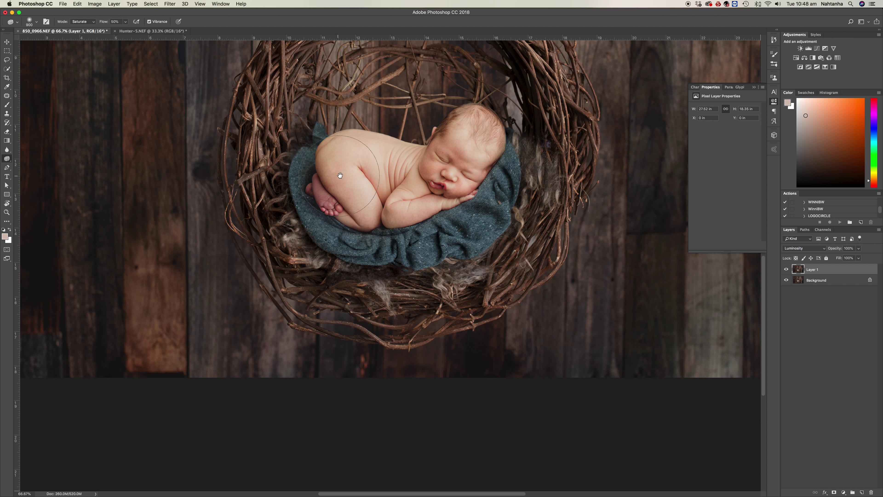
pyautogui.scroll(5, 339, 181)
pyautogui.scroll(-1, 313, 283)
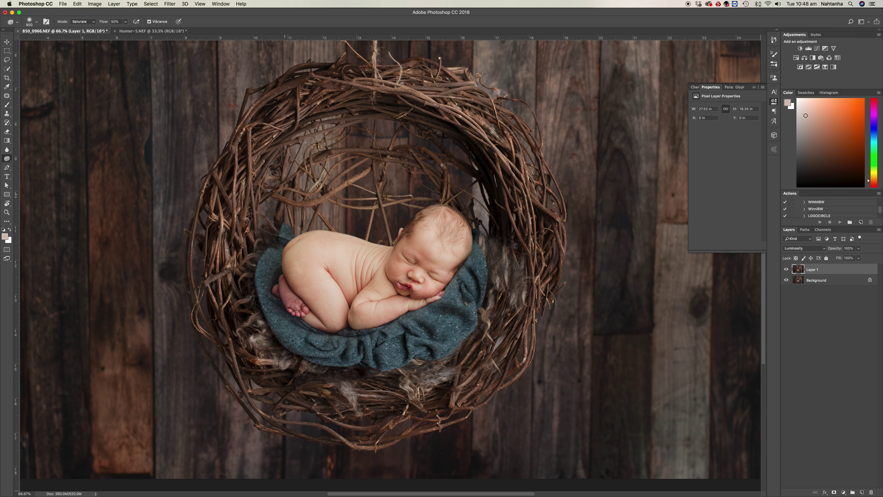
# Step: With a 250 Saturate sponge, boost the blanket colour near the baby's toes
pyautogui.press('[')
pyautogui.press('[')
pyautogui.press('[')
pyautogui.press('[')
pyautogui.press('[')
pyautogui.press('[')
pyautogui.press('[')
pyautogui.click(89, 24)
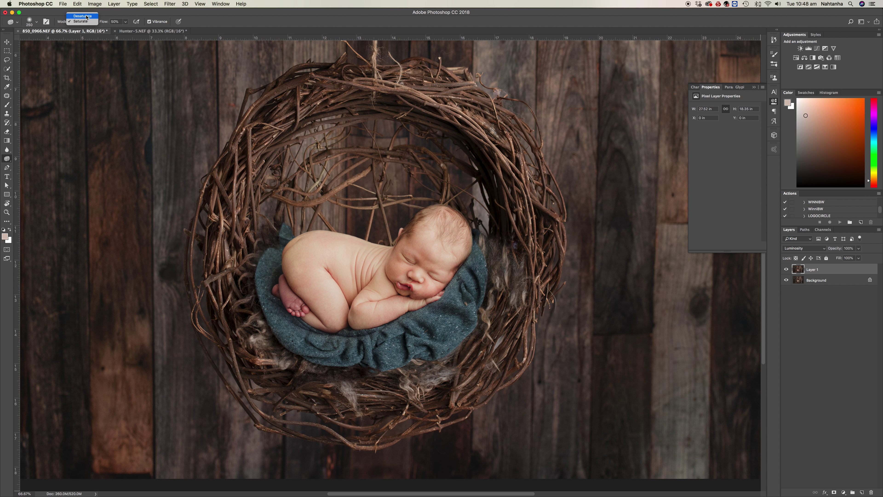
pyautogui.click(91, 23)
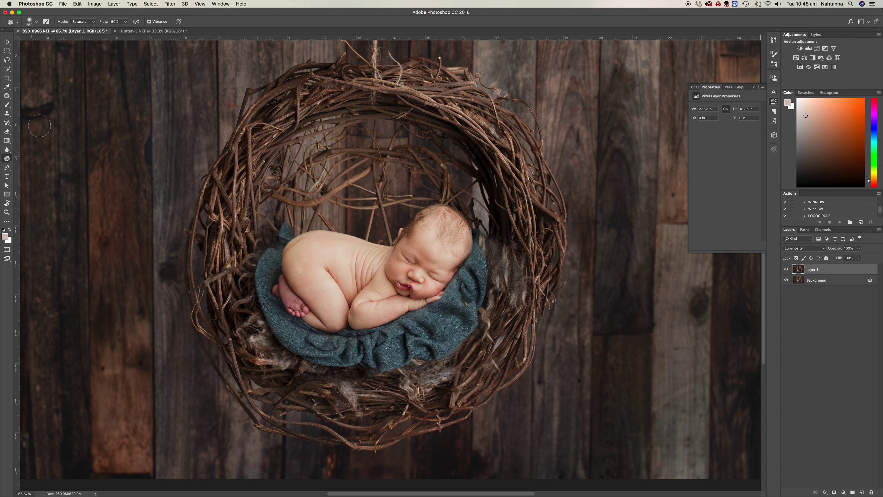
pyautogui.press(']')
pyautogui.press(']')
pyautogui.press('[')
pyautogui.press('[')
pyautogui.moveTo(274, 277)
pyautogui.mouseDown()
pyautogui.moveTo(290, 323)
pyautogui.moveTo(278, 310)
pyautogui.moveTo(298, 330)
pyautogui.moveTo(262, 302)
pyautogui.mouseUp()
# Step: Switch to the Burn tool, merge the sponged layer into the Background, and duplicate it again
pyautogui.rightClick(7, 158)
pyautogui.click(22, 165)
pyautogui.press(']')
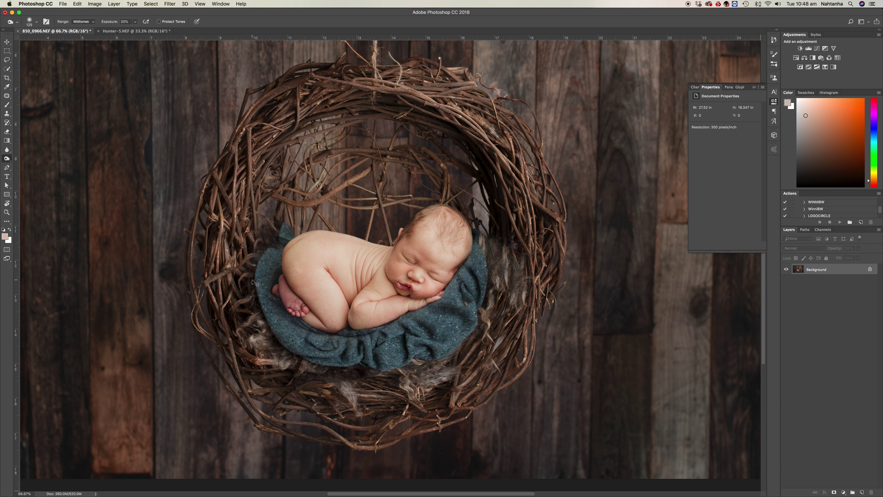
pyautogui.hotkey('shift', 'alt', 'n')
# Step: Set the new copy layer's blend mode to Luminosity and enlarge the brush to 300
pyautogui.click(805, 247)
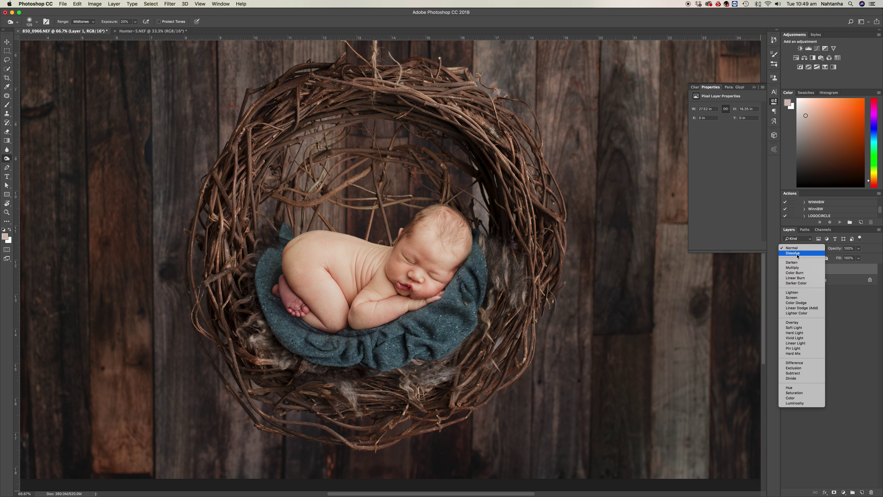
pyautogui.click(796, 406)
pyautogui.press(']')
pyautogui.press(']')
pyautogui.press(']')
pyautogui.press(']')
pyautogui.press(']')
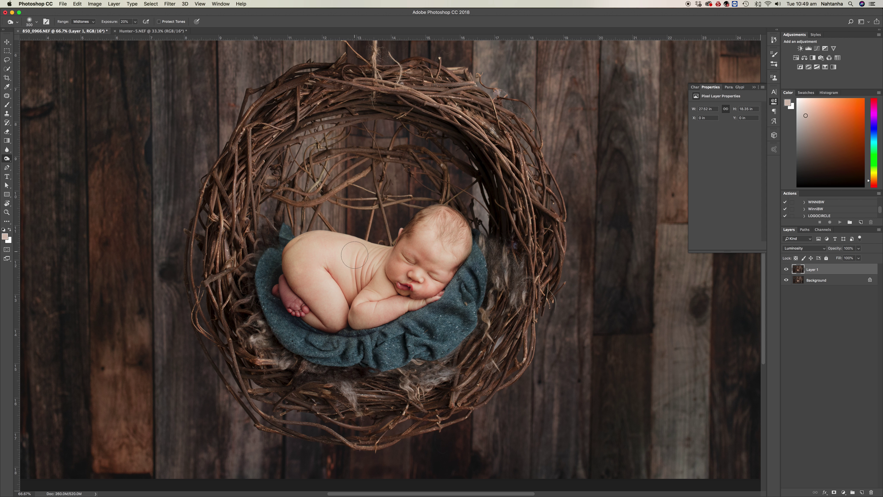
# Step: Burn the blanket and nest left of the baby and the thigh-arm crease at 150–300 brush sizes
pyautogui.moveTo(272, 255)
pyautogui.mouseDown()
pyautogui.moveTo(267, 284)
pyautogui.moveTo(273, 258)
pyautogui.moveTo(272, 308)
pyautogui.moveTo(286, 308)
pyautogui.moveTo(272, 286)
pyautogui.moveTo(327, 331)
pyautogui.moveTo(279, 287)
pyautogui.moveTo(269, 259)
pyautogui.moveTo(327, 296)
pyautogui.mouseUp()
pyautogui.moveTo(344, 334)
pyautogui.mouseDown()
pyautogui.moveTo(354, 332)
pyautogui.moveTo(351, 296)
pyautogui.moveTo(352, 312)
pyautogui.mouseUp()
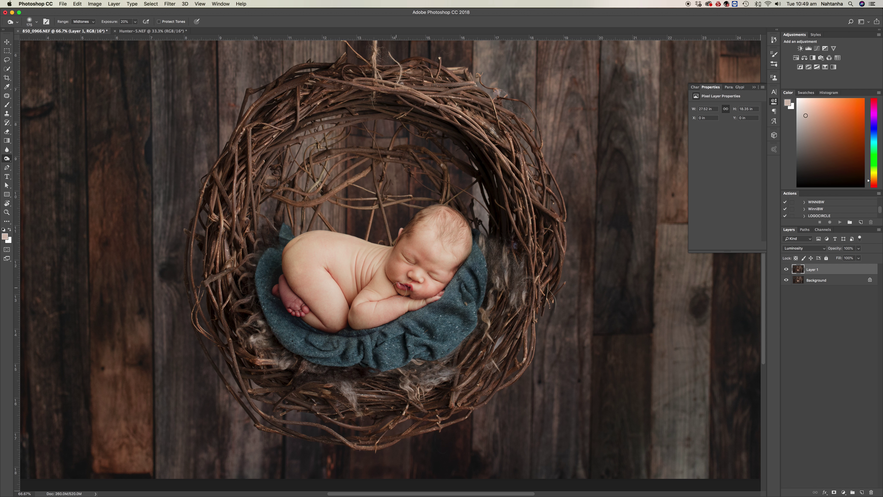
pyautogui.press('[')
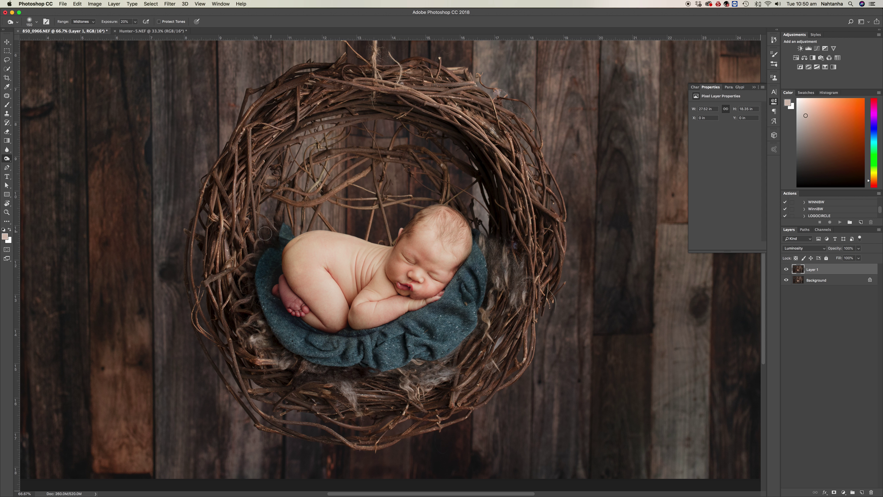
pyautogui.press(']')
pyautogui.press(']')
pyautogui.press(']')
pyautogui.press(']')
pyautogui.press(']')
pyautogui.press(']')
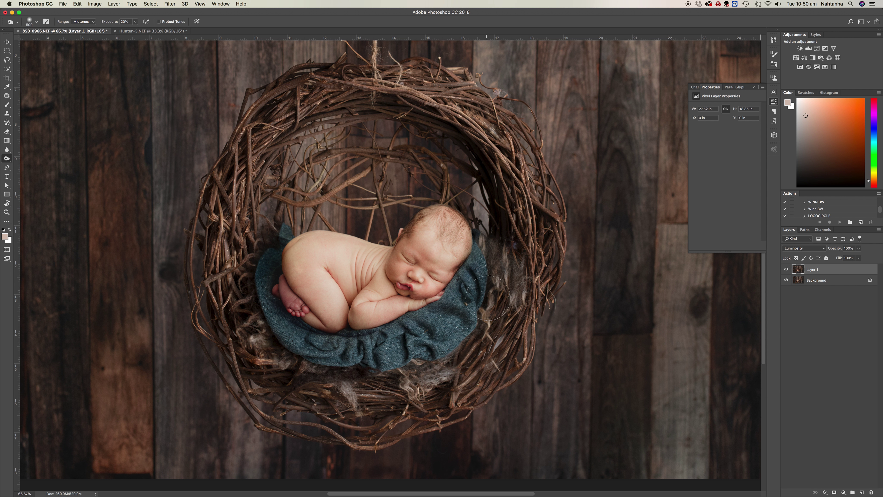
pyautogui.press('[')
pyautogui.press('[')
pyautogui.press('[')
# Step: Compare the toned layer on and off, then merge it into the Background
pyautogui.click(787, 270)
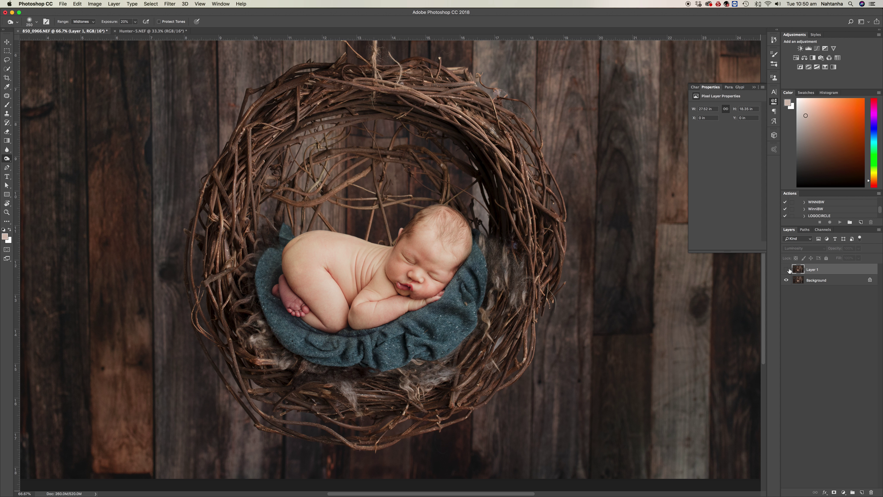
pyautogui.click(787, 270)
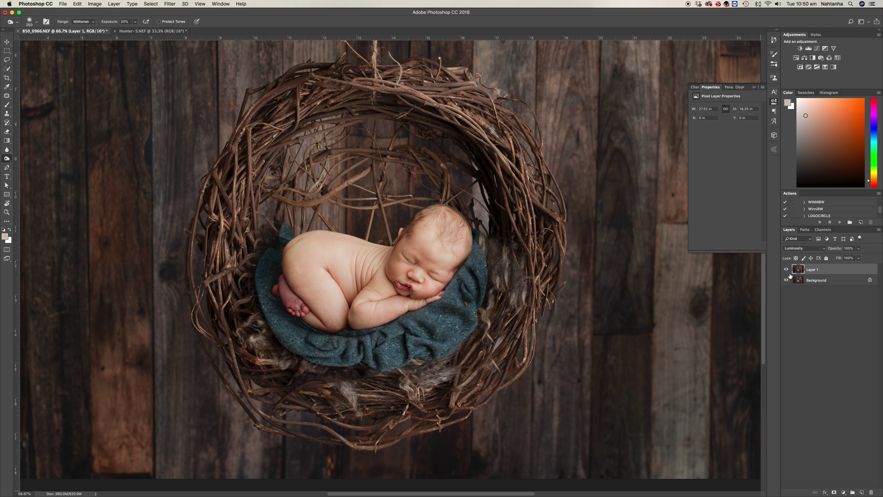
pyautogui.press('super+minus')
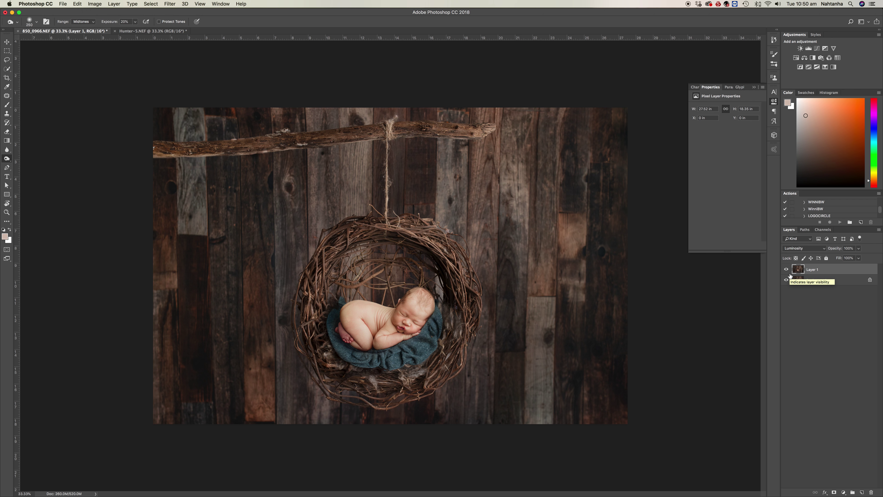
pyautogui.press('super+e')
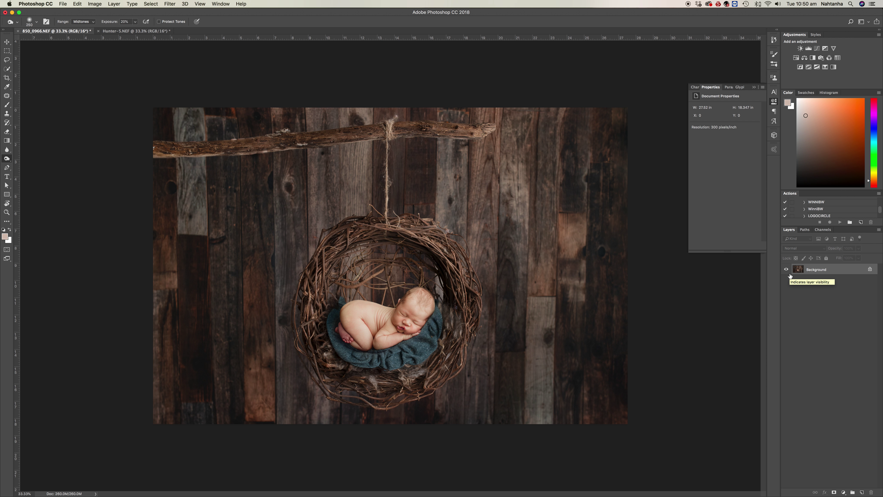
pyautogui.press('super+equal')
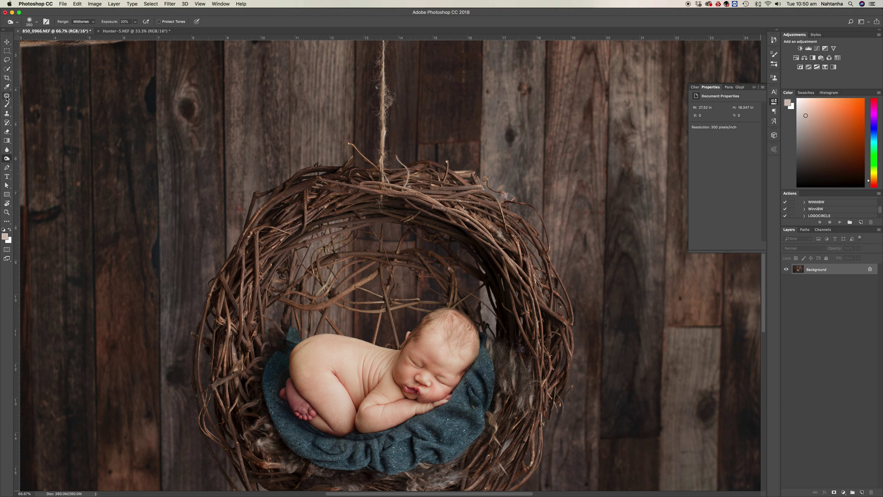
# Step: Patch out the spot left of the baby's back and deselect
pyautogui.click(7, 97)
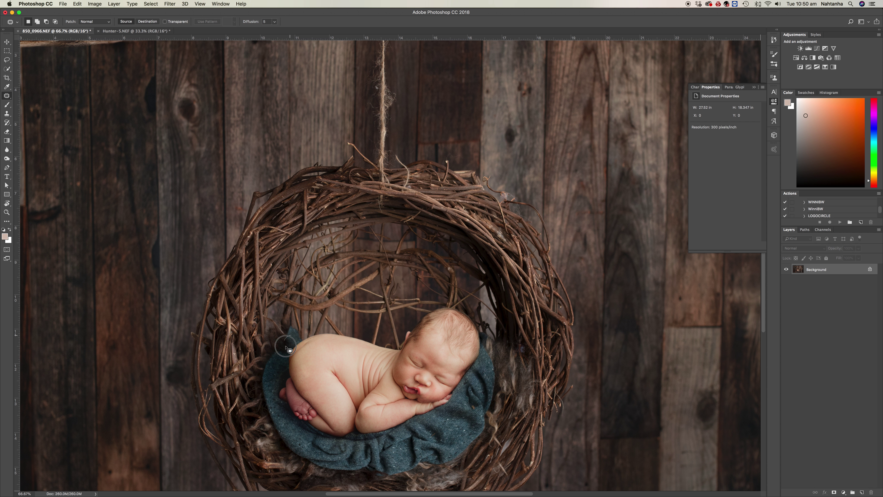
pyautogui.moveTo(286, 347); pyautogui.dragTo(303, 347)
pyautogui.hotkey('ctrl', 'd')
# Step: Add a new empty layer and zoom out to show the whole image with the top branch
pyautogui.press('alt+shift+super+n')
pyautogui.press('super+minus')
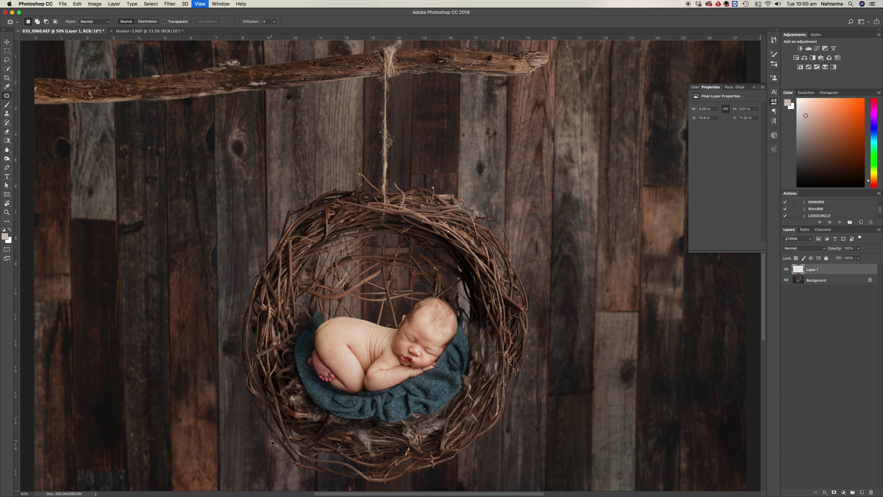
pyautogui.press('super+minus')
pyautogui.press('super+plus')
pyautogui.press('super+minus')
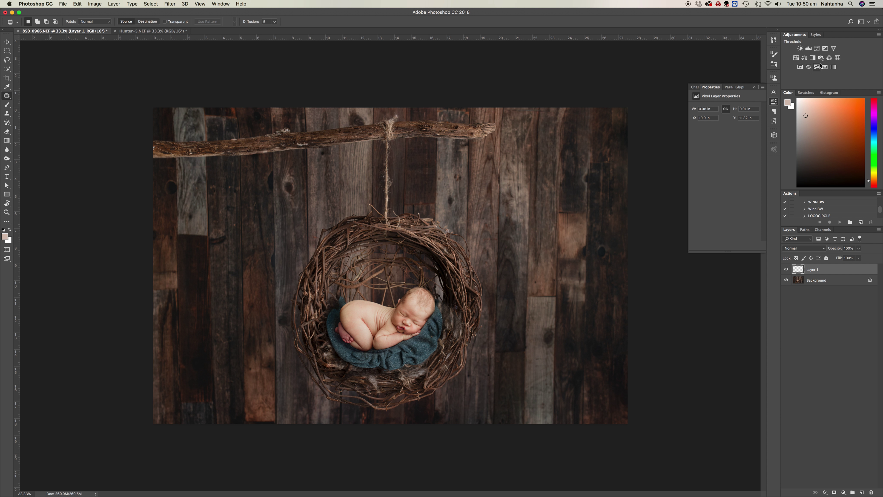
# Step: Add a Curves layer pulled down to darken, invert its mask, and paint white over the baby's back
pyautogui.click(817, 52)
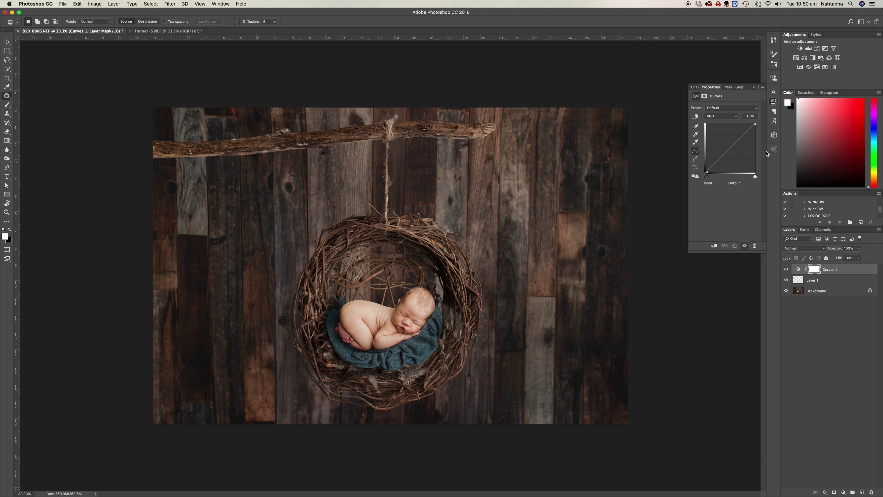
pyautogui.moveTo(741, 136); pyautogui.dragTo(741, 140)
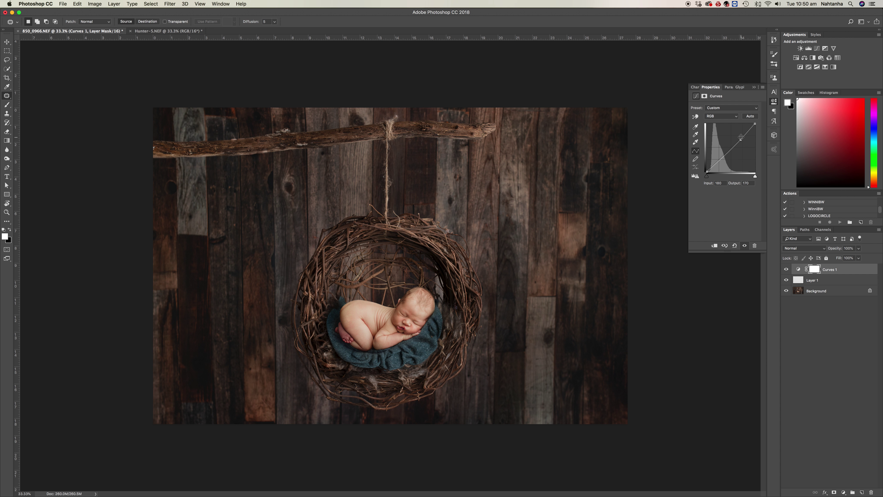
pyautogui.press('super+i')
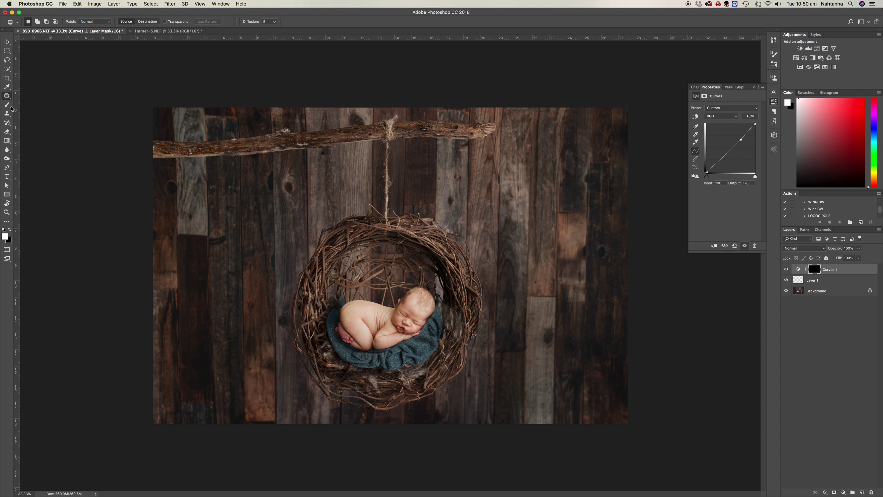
pyautogui.press('b')
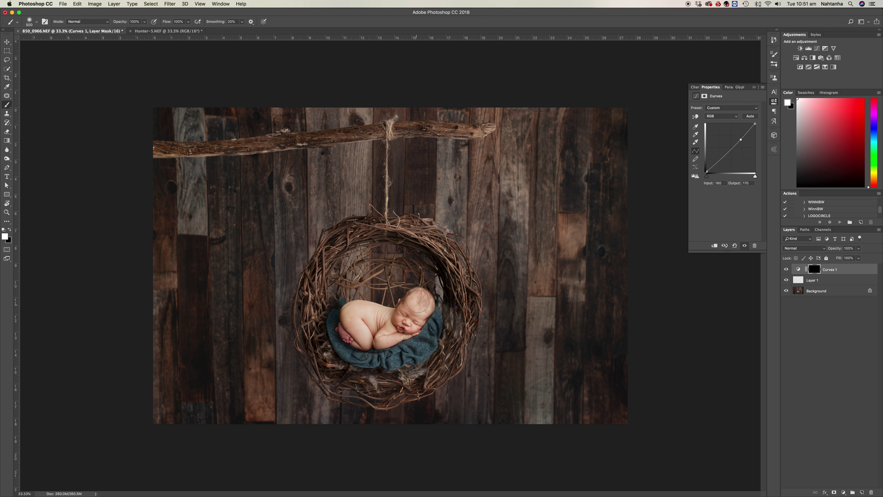
pyautogui.moveTo(378, 324)
pyautogui.mouseDown()
pyautogui.moveTo(360, 312)
pyautogui.moveTo(372, 332)
pyautogui.moveTo(382, 331)
pyautogui.moveTo(425, 309)
pyautogui.mouseUp()
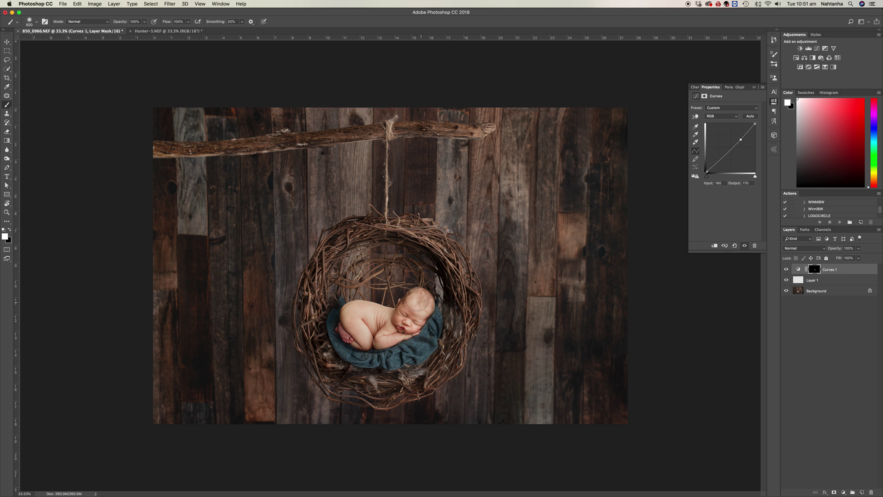
# Step: Extend the darkening to the hip and nest, deepen the curve slightly, then flatten the image
pyautogui.press('\\')
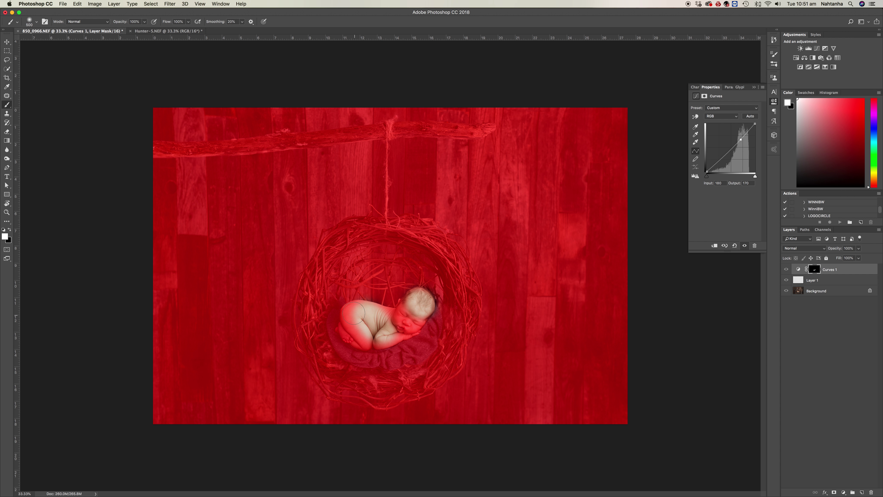
pyautogui.moveTo(354, 313); pyautogui.dragTo(365, 328)
pyautogui.press('\\')
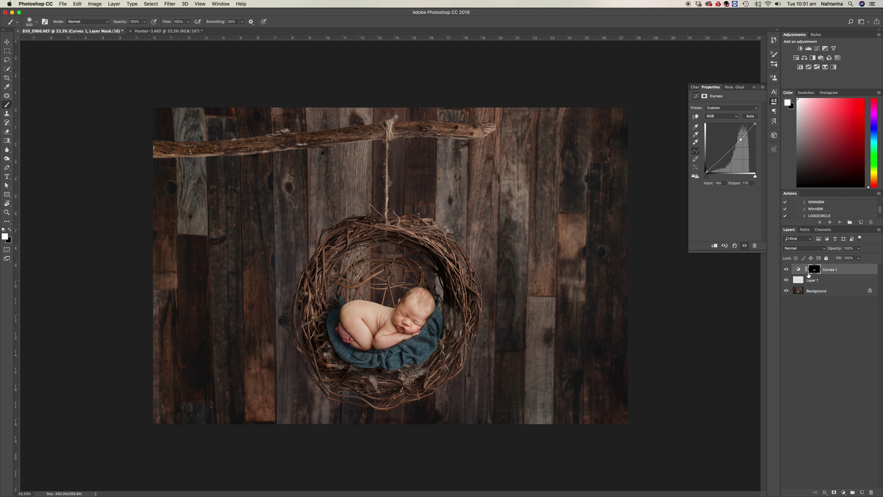
pyautogui.click(786, 269)
pyautogui.click(786, 269)
pyautogui.moveTo(741, 138); pyautogui.dragTo(741, 140)
pyautogui.moveTo(351, 258)
pyautogui.mouseDown()
pyautogui.moveTo(409, 265)
pyautogui.moveTo(405, 259)
pyautogui.moveTo(419, 270)
pyautogui.moveTo(401, 262)
pyautogui.moveTo(357, 283)
pyautogui.mouseUp()
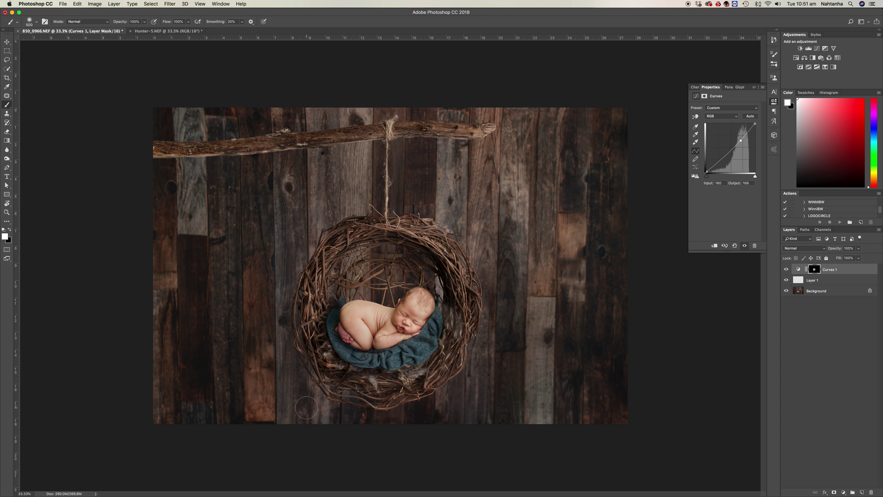
pyautogui.press('super+alt+shift+e')
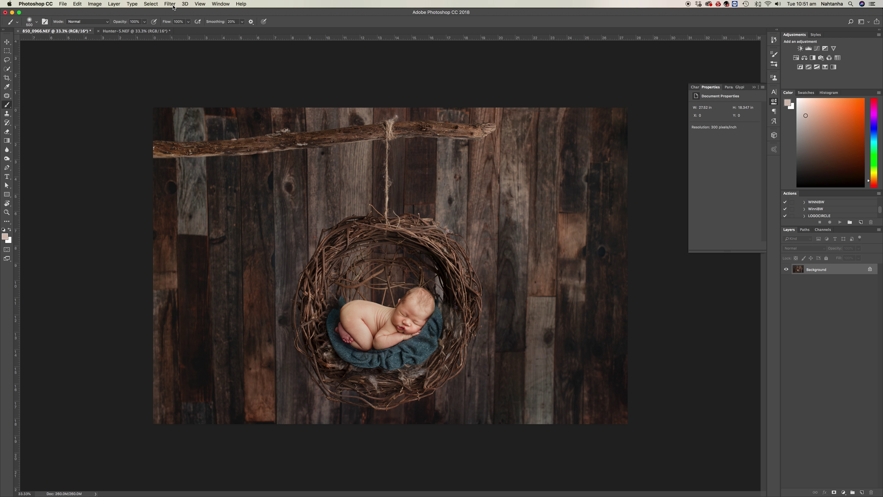
# Step: Duplicate the background and in Filter > Liquify push the blanket edge near the feet
pyautogui.press('super+j')
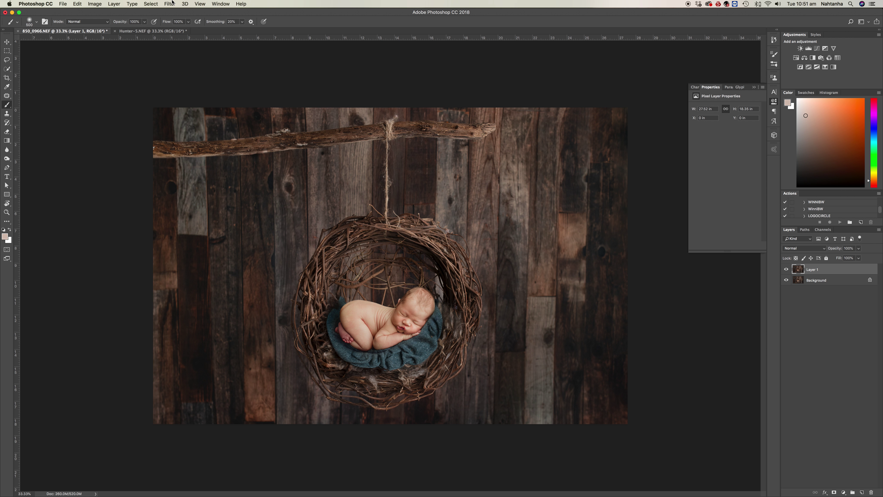
pyautogui.click(169, 4)
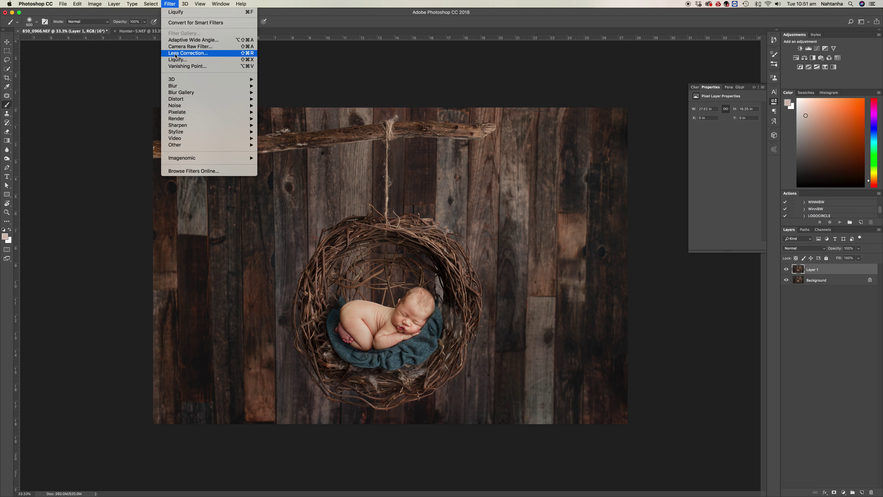
pyautogui.click(183, 59)
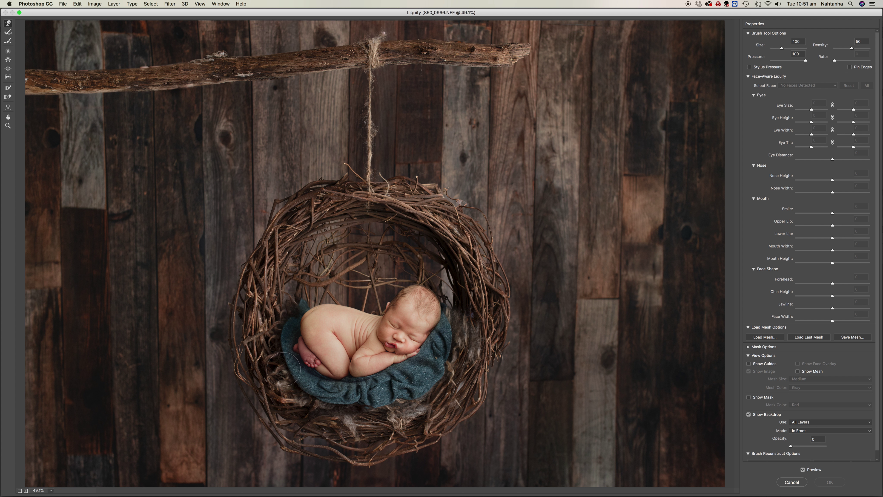
pyautogui.press(']')
pyautogui.press(']')
pyautogui.press(']')
pyautogui.press(']')
pyautogui.moveTo(288, 379)
pyautogui.mouseDown()
pyautogui.moveTo(278, 353)
pyautogui.moveTo(310, 404)
pyautogui.moveTo(303, 411)
pyautogui.moveTo(282, 384)
pyautogui.mouseUp()
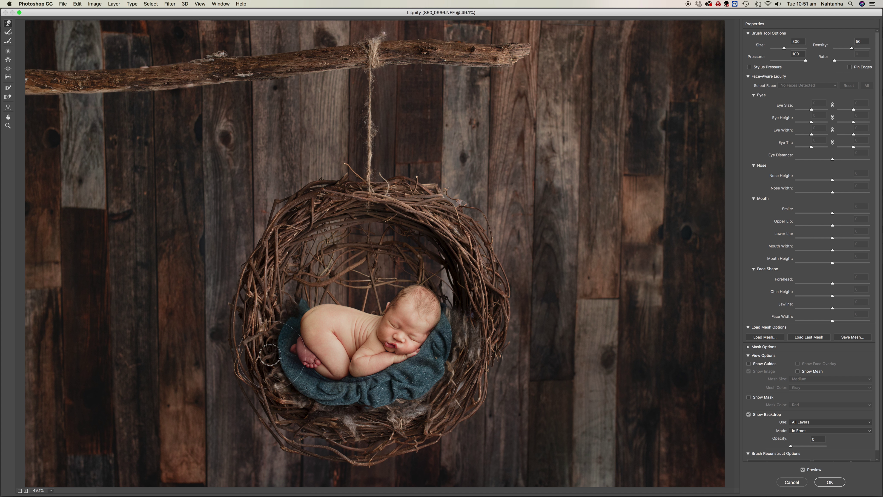
# Step: With a smaller Liquify brush, push the dark fuzz onto the blanket edge and apply
pyautogui.press('[')
pyautogui.press('[')
pyautogui.press('[')
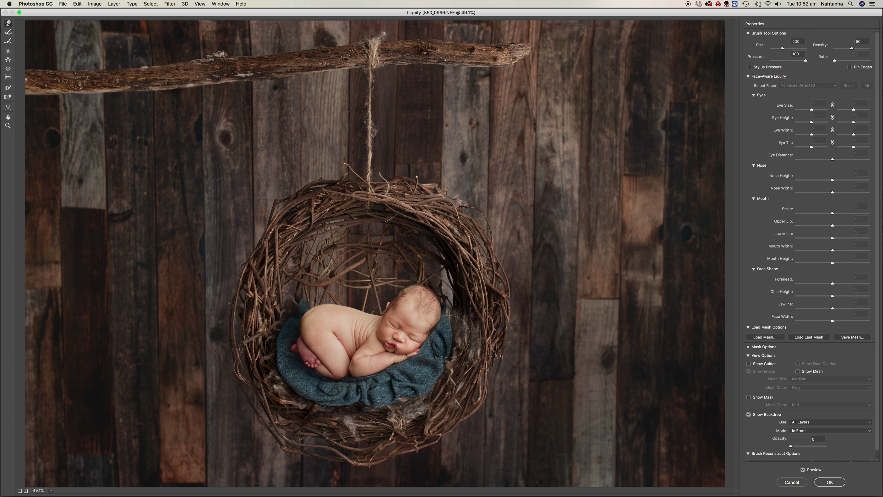
pyautogui.press('[')
pyautogui.press('[')
pyautogui.press('[')
pyautogui.moveTo(305, 299); pyautogui.dragTo(295, 313)
pyautogui.press(']')
pyautogui.press(']')
pyautogui.press(']')
pyautogui.press(']')
pyautogui.press(']')
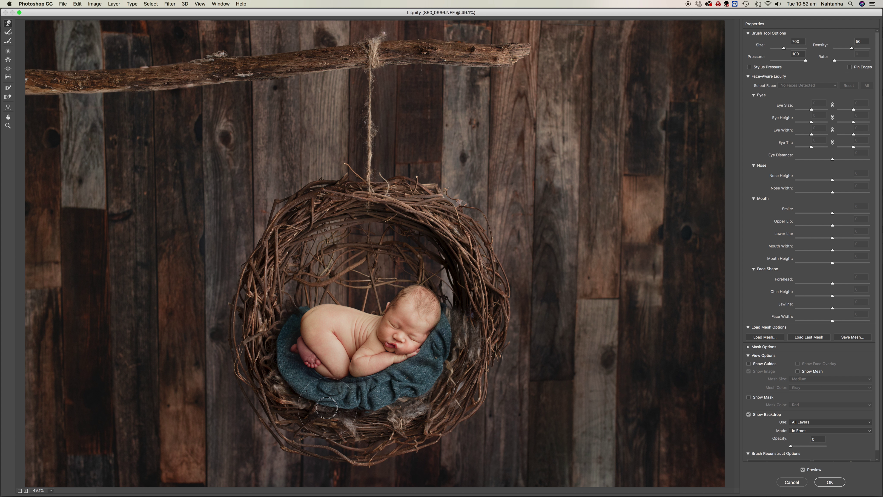
pyautogui.click(828, 481)
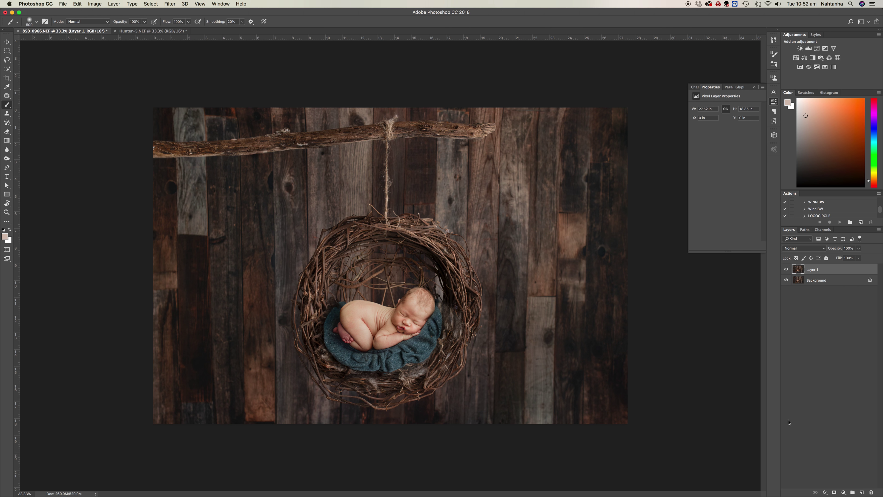
# Step: Toggle the liquified Layer 1 to compare, zoom in and back out, then close the Properties panel
pyautogui.click(788, 268)
pyautogui.click(786, 269)
pyautogui.press('super+j')
pyautogui.press('super+equal')
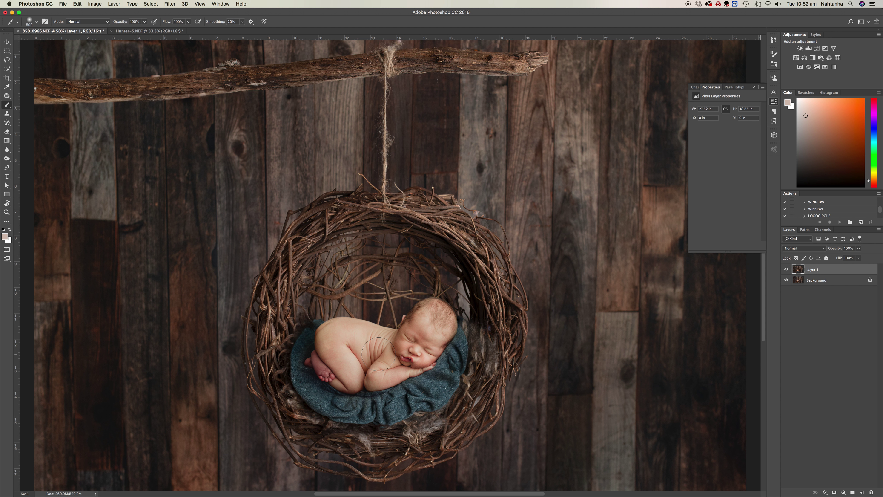
pyautogui.press('super+minus')
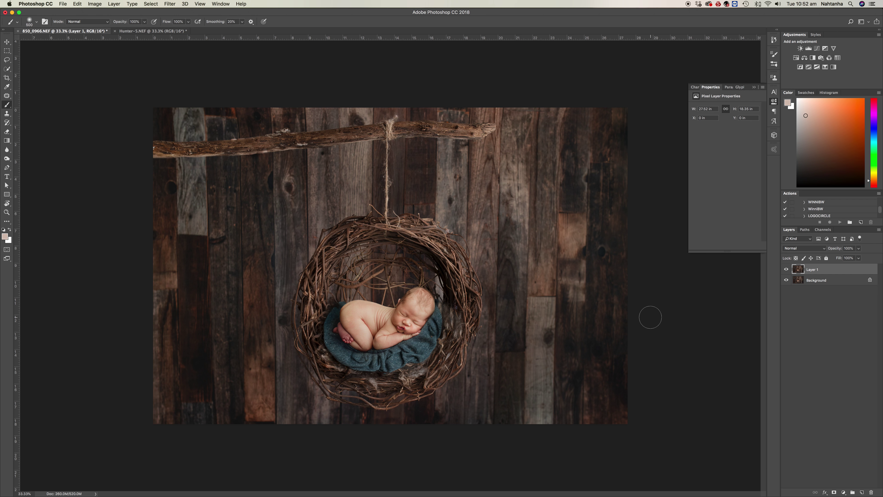
pyautogui.click(754, 87)
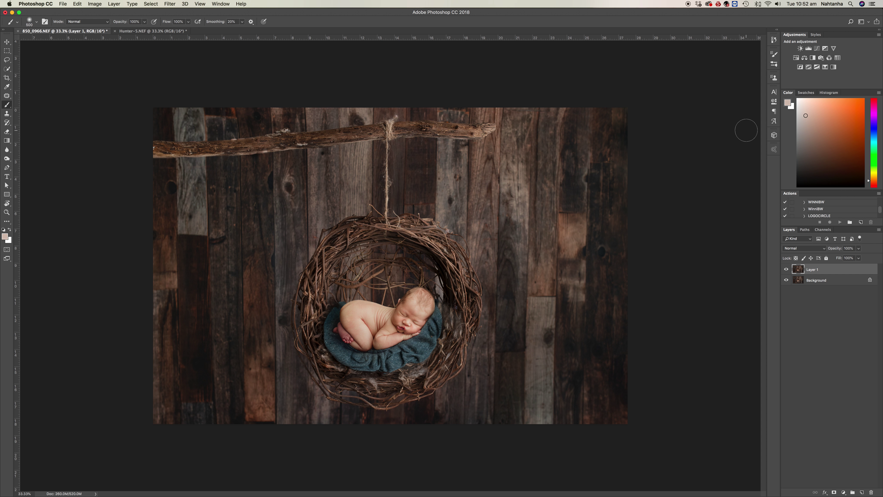